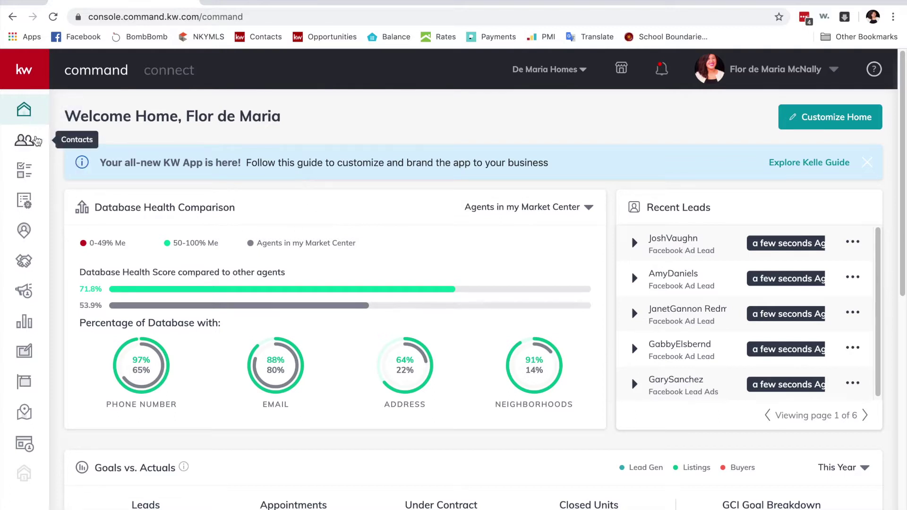
Create a new SmartPlan named 'Update Your Info English' from the SmartPlans section.
left_click(27, 201)
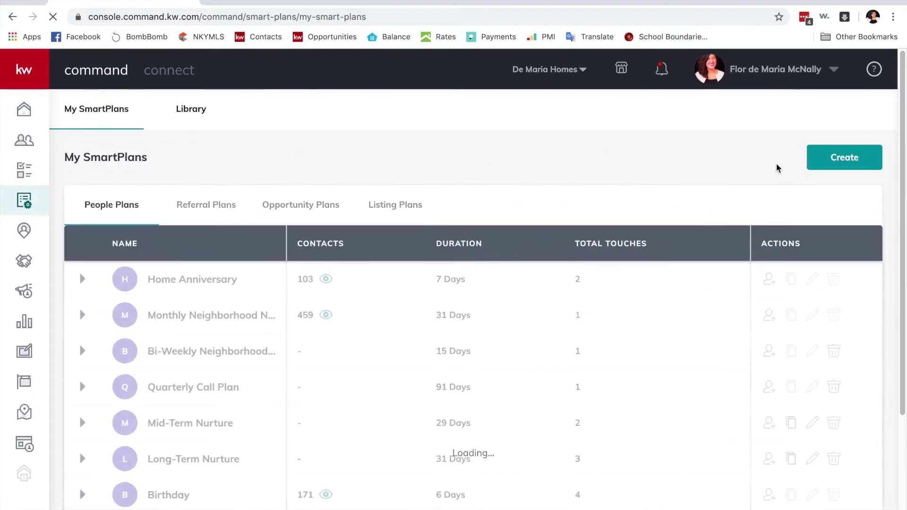
left_click(838, 171)
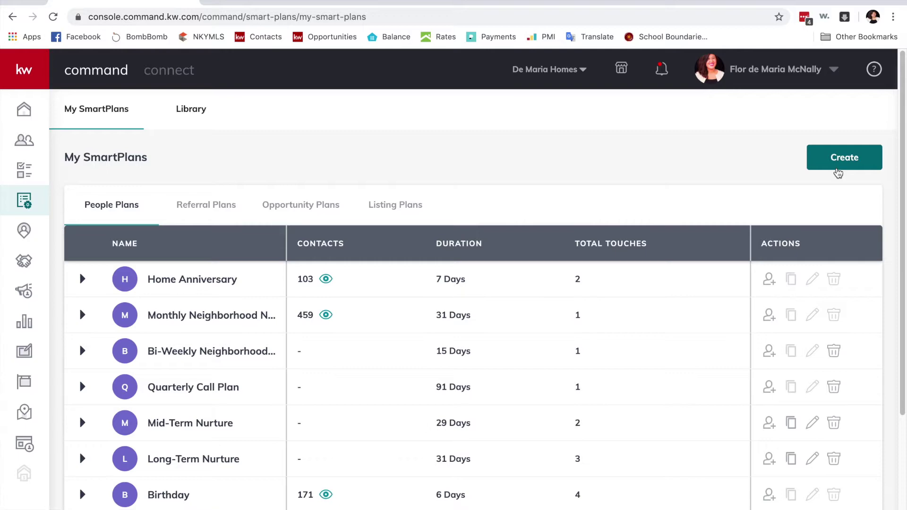
left_click(838, 173)
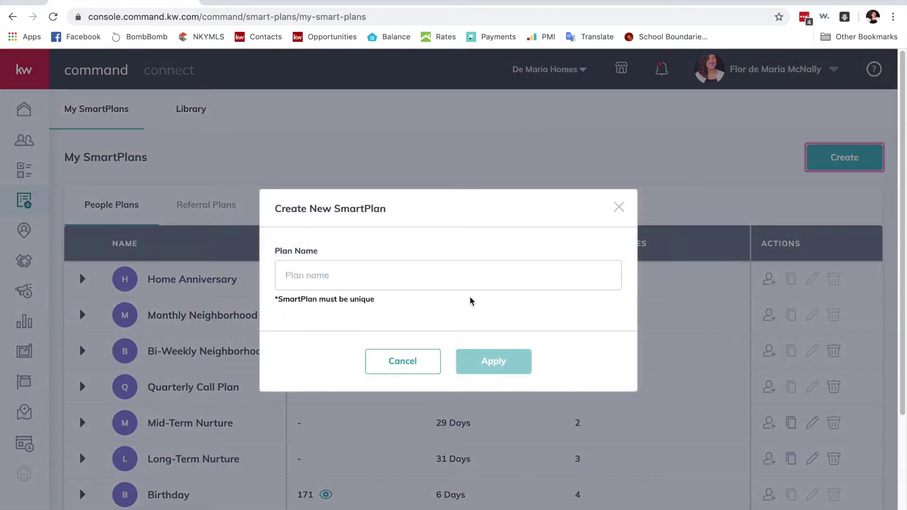
left_click(457, 282)
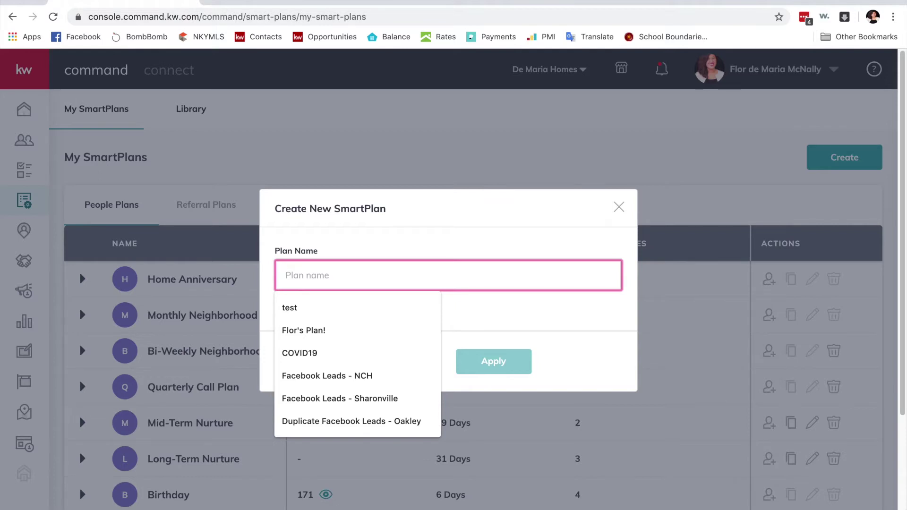
type("Update Your Info English")
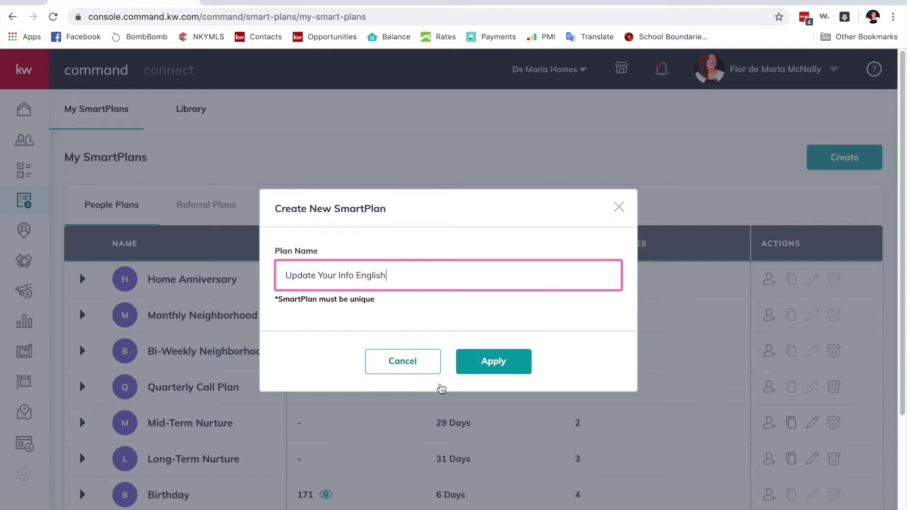
left_click(503, 365)
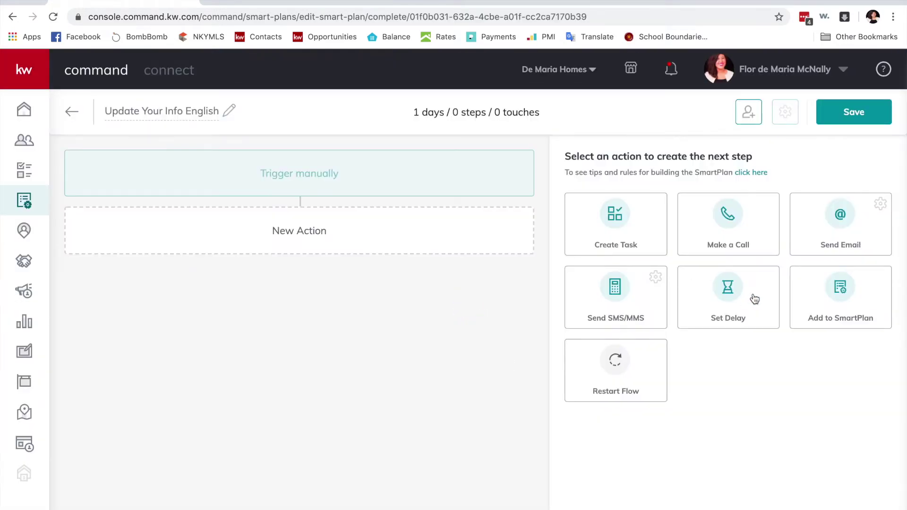
Add a Send Email action as step #1 on Day 1, ready for its subject.
left_click(830, 233)
scroll(401, 294, "down", 2)
scroll(401, 299, "down", 2)
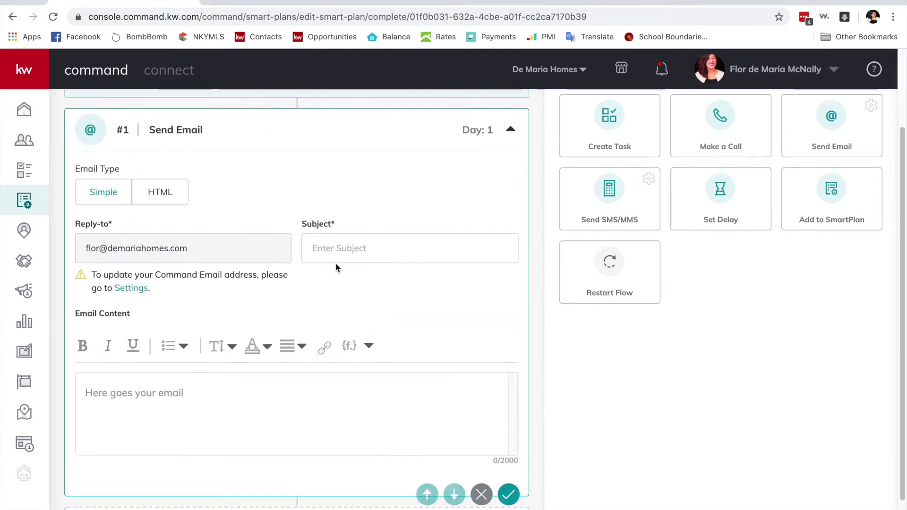
left_click(360, 259)
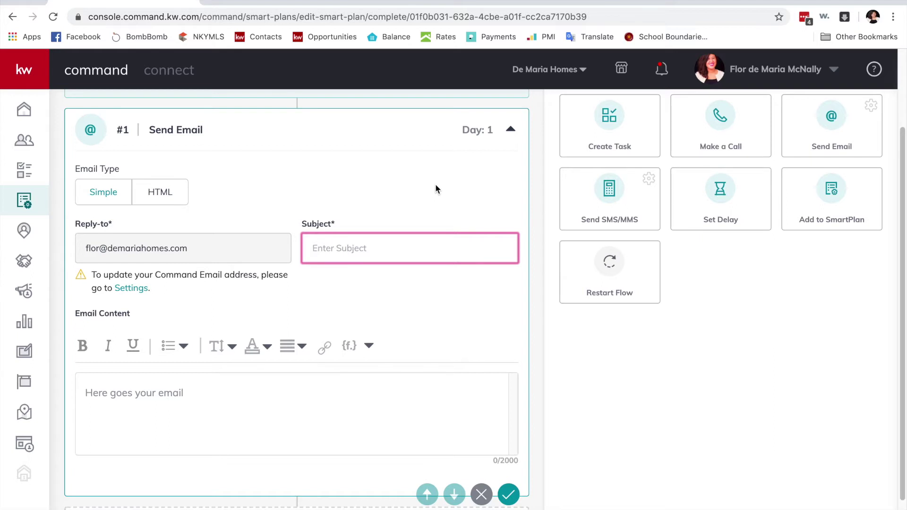
Enter the subject 'We want to be your ray of sunshine this year!', replacing 'a' with 'your'.
type("We want to ")
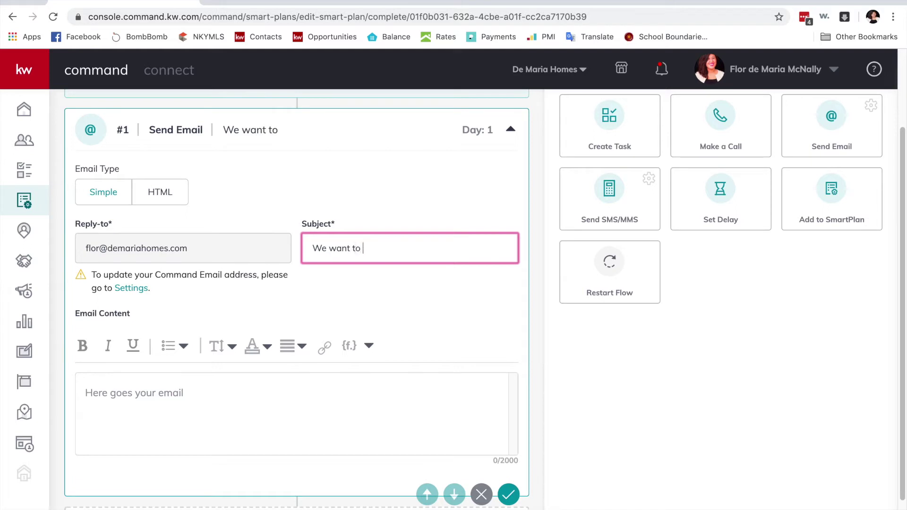
type("be a ray of sun")
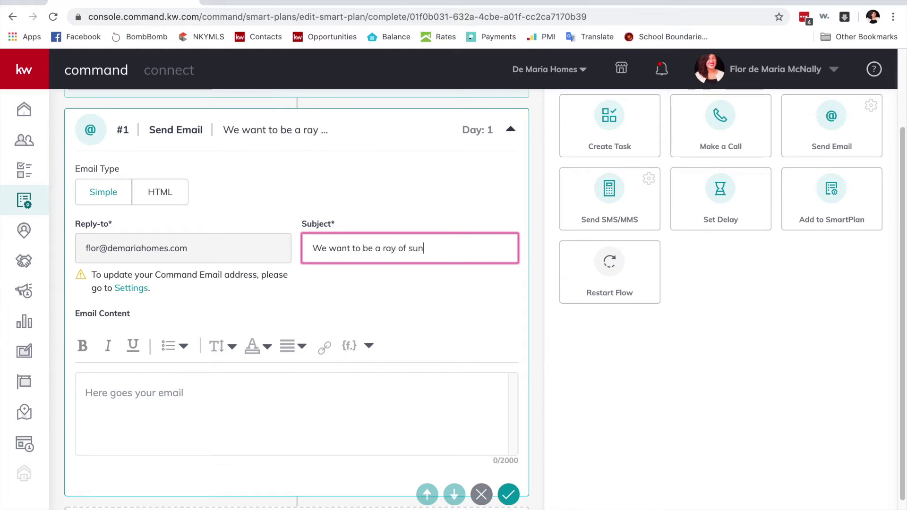
type("shine this year!")
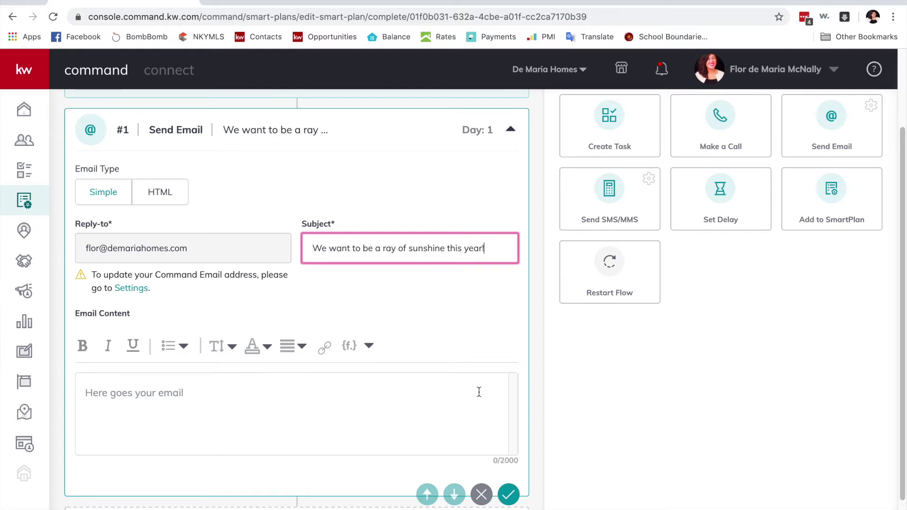
scroll(365, 325, "down", 2)
double_click(376, 219)
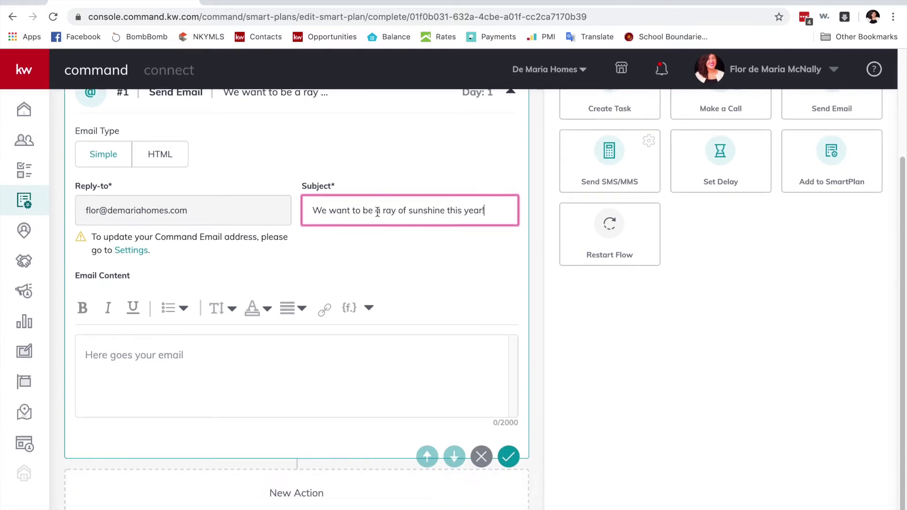
key("BackSpace")
type("your")
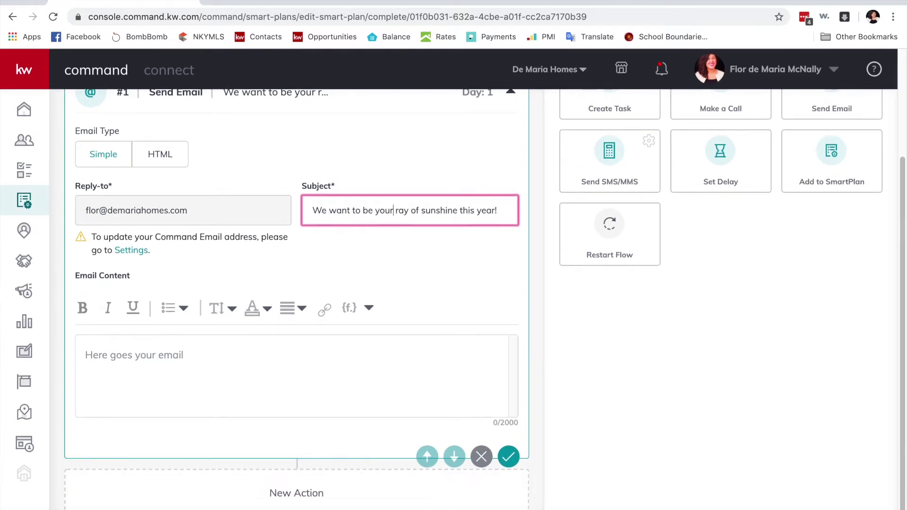
left_click(331, 379)
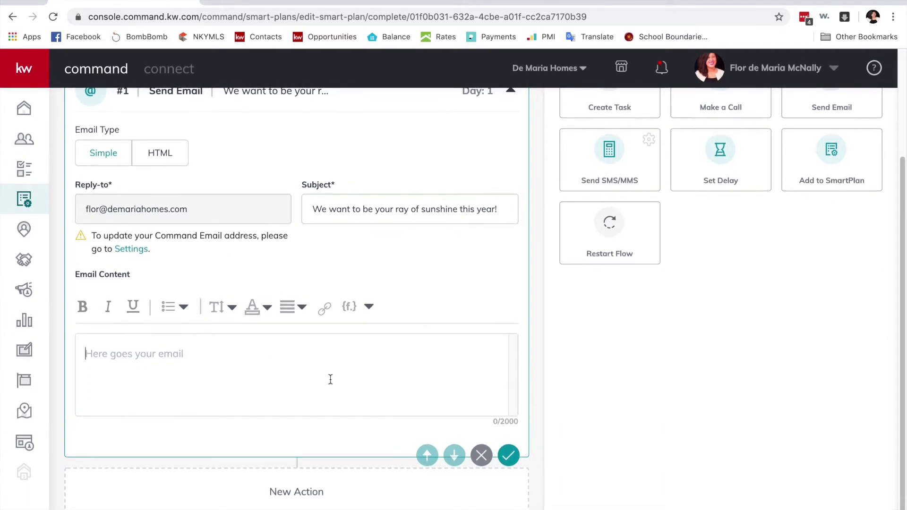
left_click(358, 310)
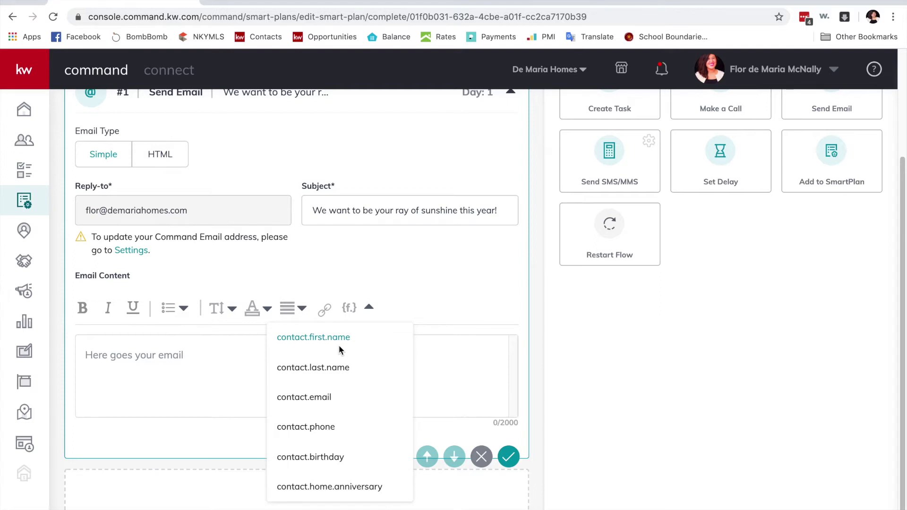
Insert the {contact.first.name} placeholder into the email body, re-adding it after an accidental deletion.
left_click(321, 337)
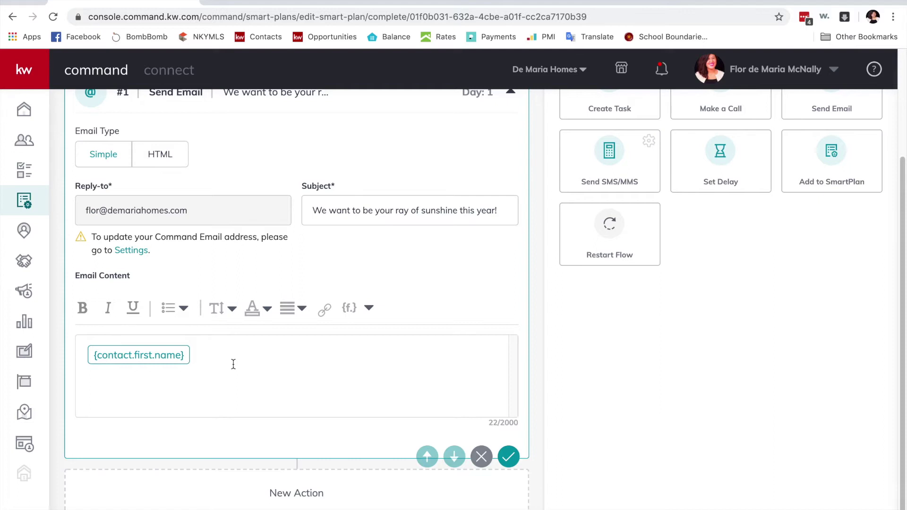
key("BackSpace")
key("BackSpace")
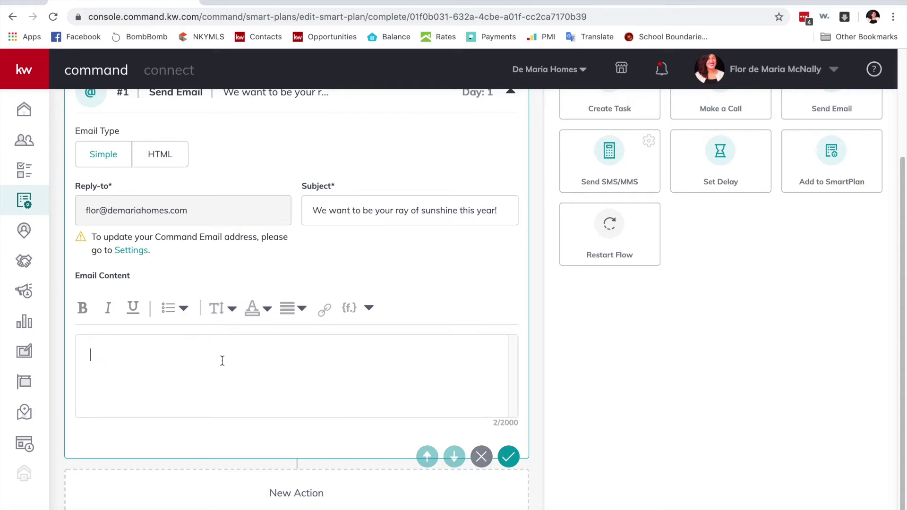
left_click(350, 309)
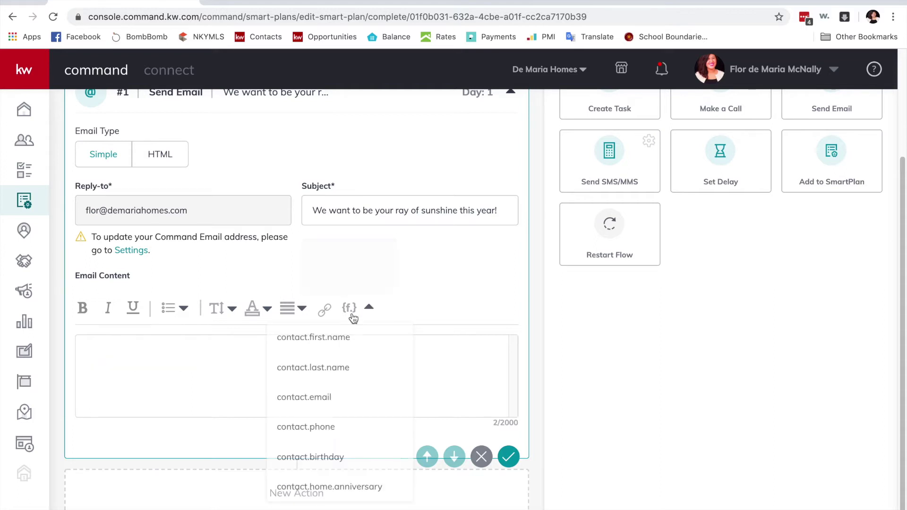
left_click(342, 339)
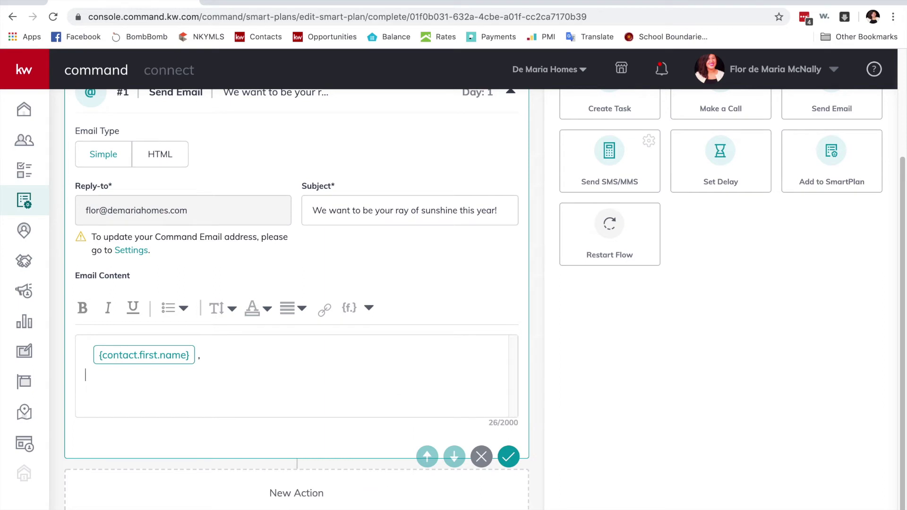
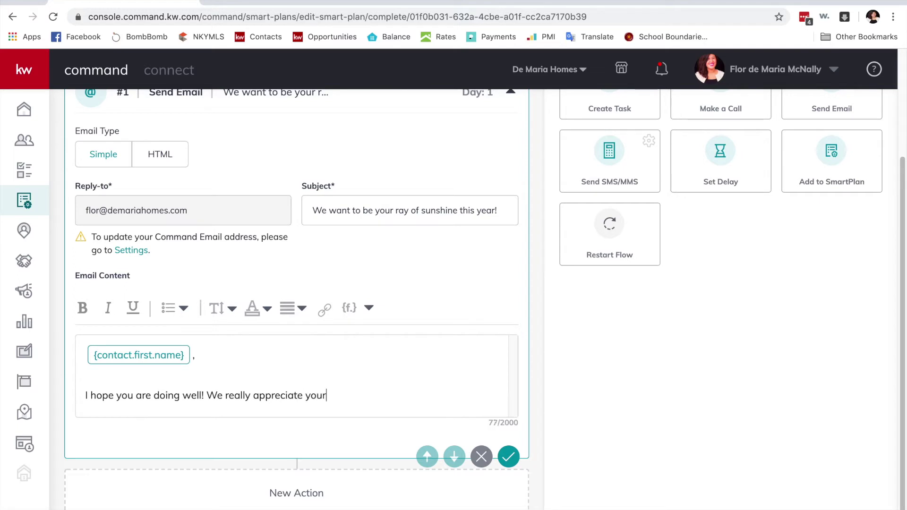
Continue the email body to thank contacts for their support and promise kindness for many years to come.
type("t for our team over the la")
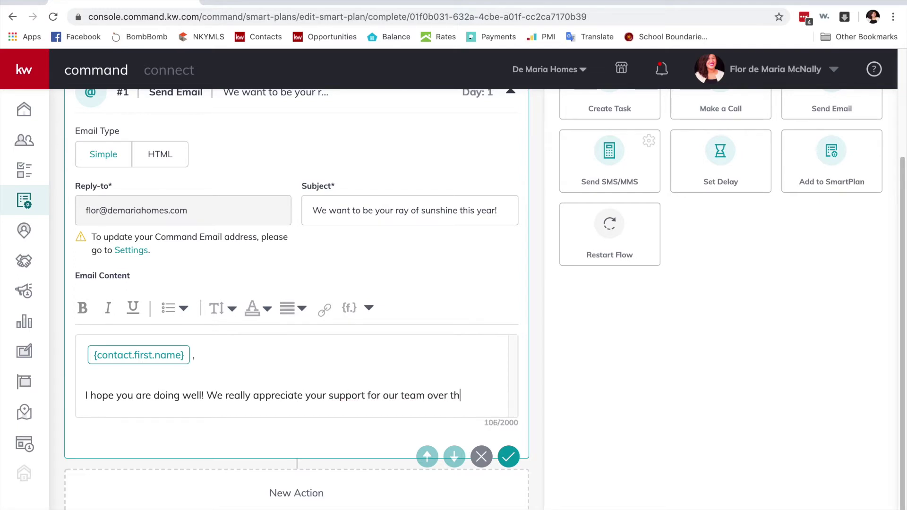
key("BackSpace")
key("BackSpace")
type("years and we want to p")
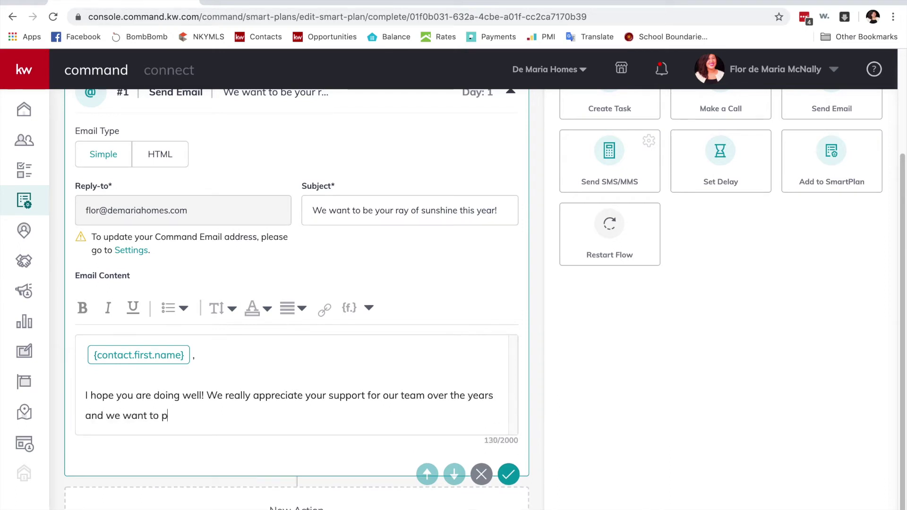
type("ay it forward")
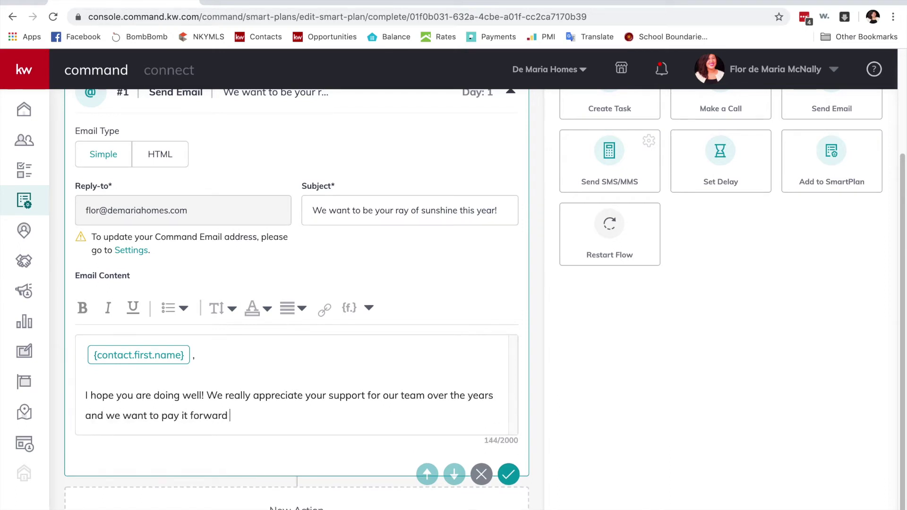
scroll(458, 359, "down", 1)
type("by sending you l")
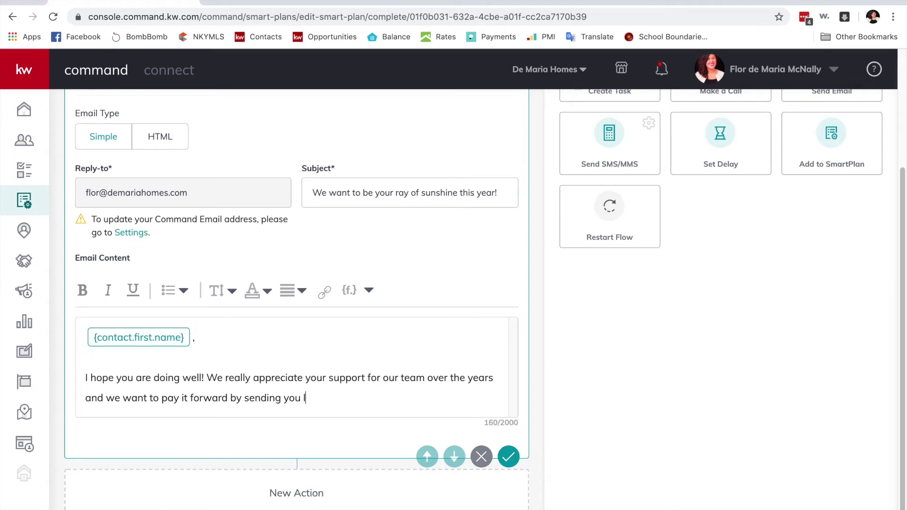
type("ittle bits of kindness thro")
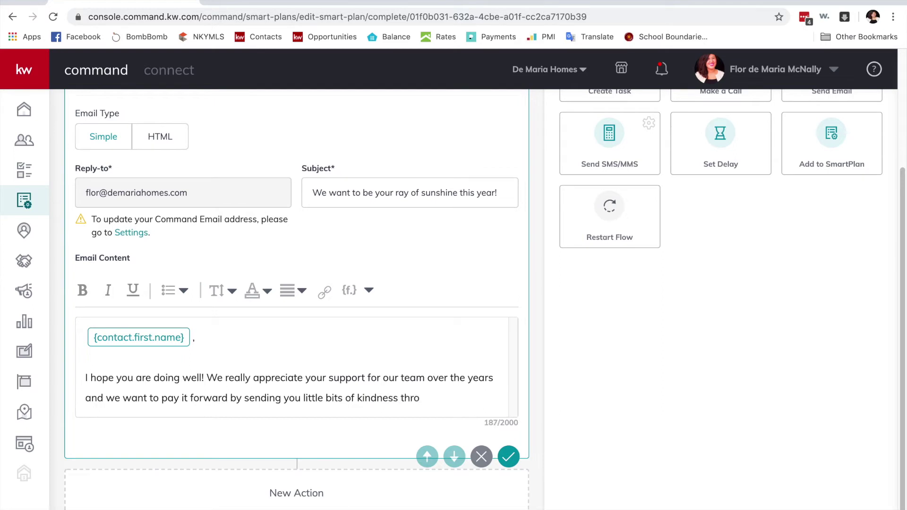
type("ughout the year")
key("BackSpace")
key("BackSpace")
key("BackSpace")
key("BackSpace")
type("year and mor")
key("BackSpace")
key("BackSpace")
key("BackSpace")
type("fore")
key("BackSpace")
key("BackSpace")
type("r many years to come!")
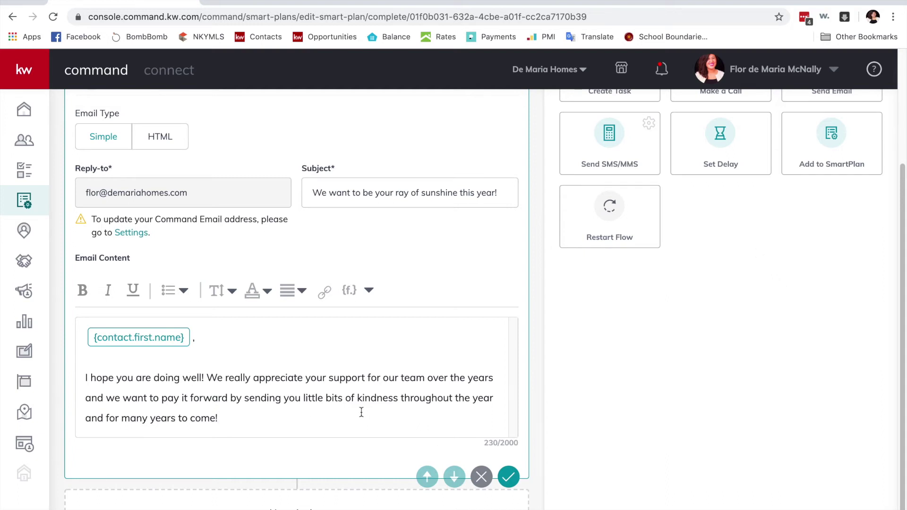
Change "our team" to "our real estate team" in the first paragraph.
scroll(361, 412, "down", 1)
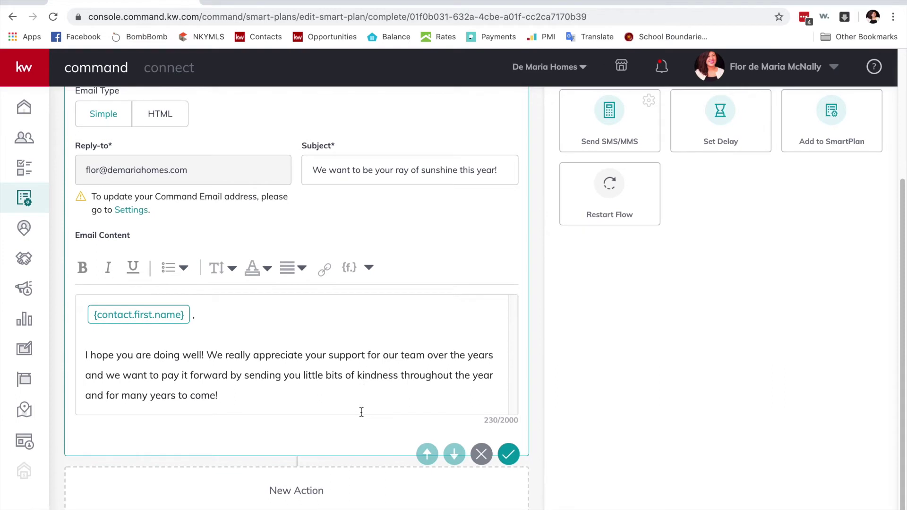
left_click(403, 360)
type("real es")
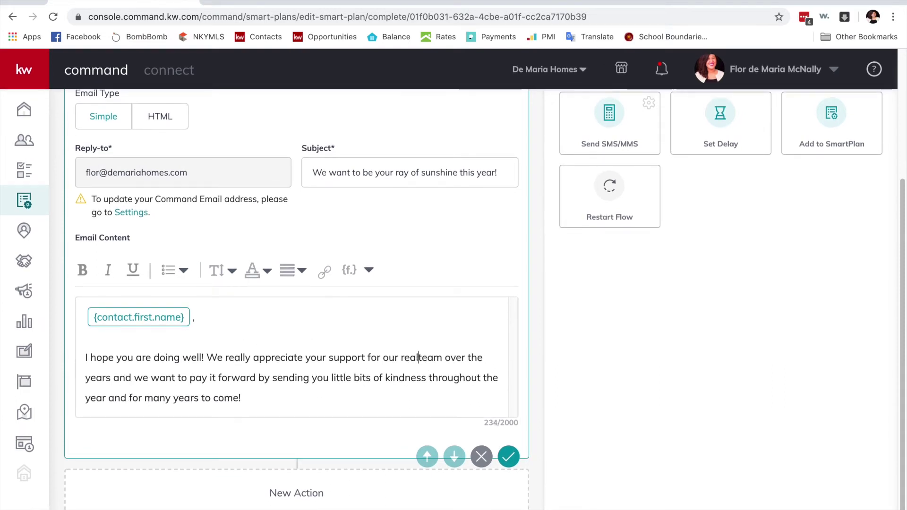
type("tate")
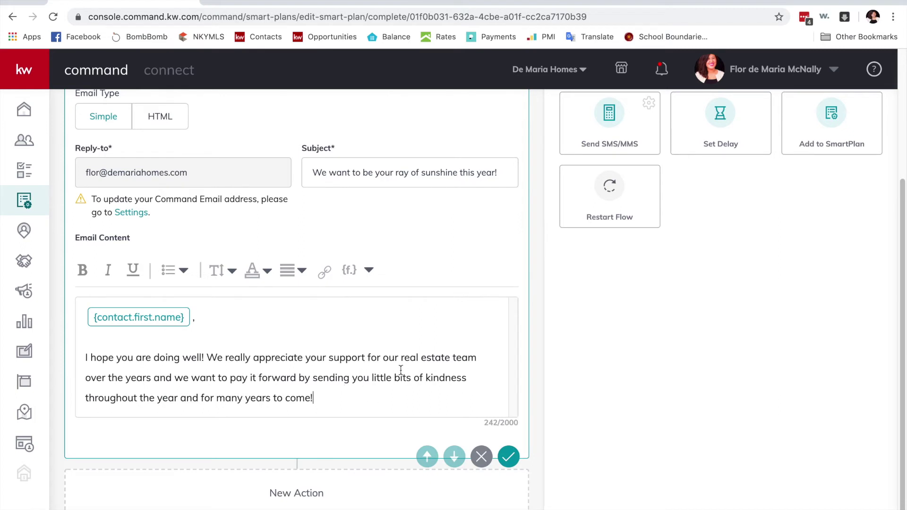
Add a second paragraph offering a link to update their information, ending "for many more years!".
left_click(457, 408)
key("Return")
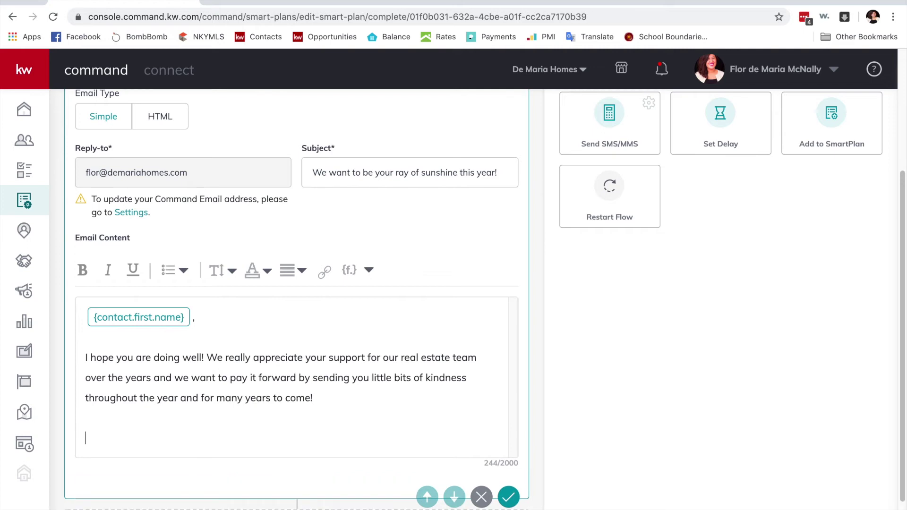
type("W")
key("BackSpace")
type("Here is a")
type(" lunk")
key("BackSpace")
key("BackSpace")
key("BackSpace")
type("ink to update your information and to ")
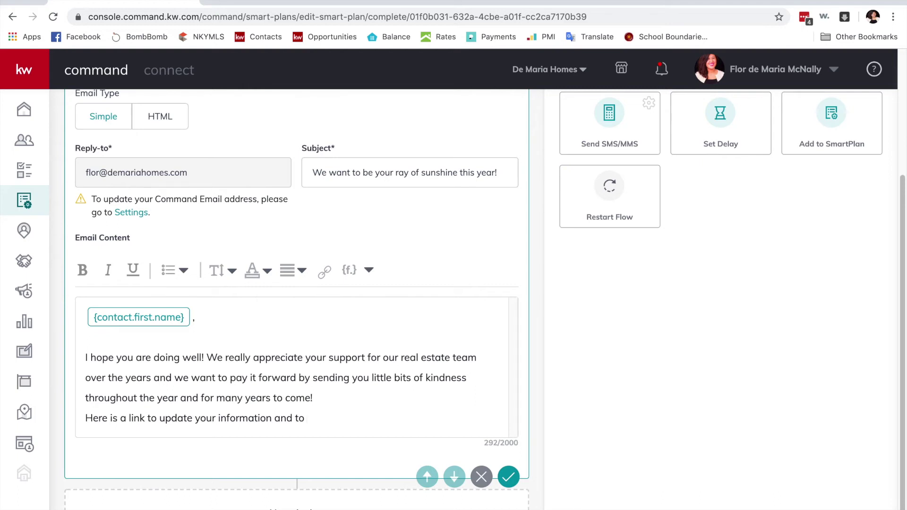
type("let us know what")
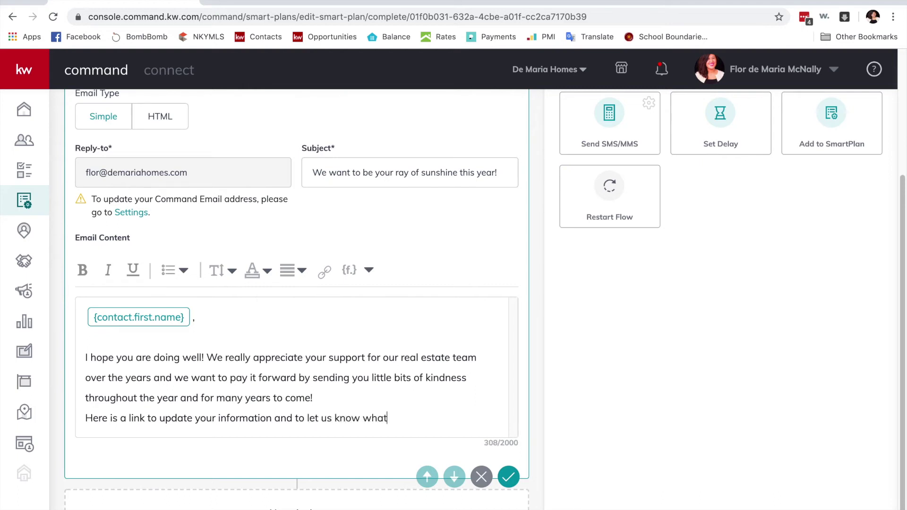
type(" your favorite ")
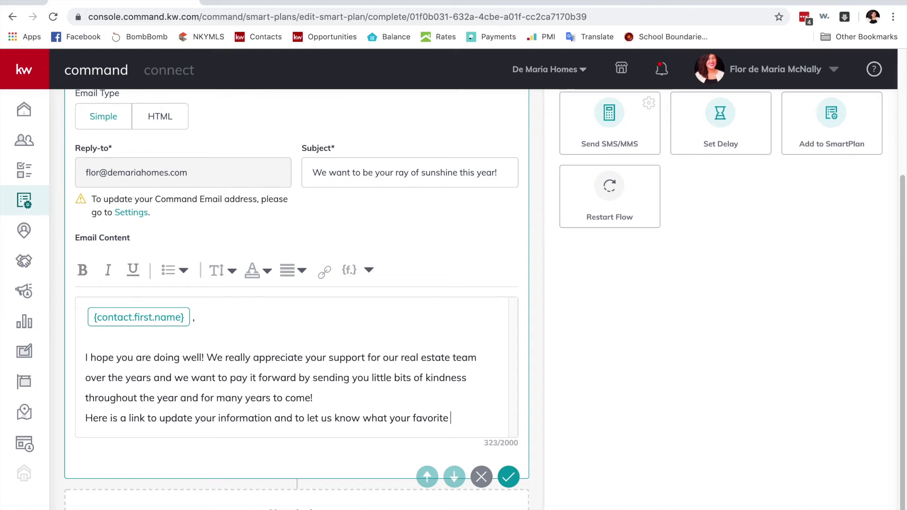
type("things are! W")
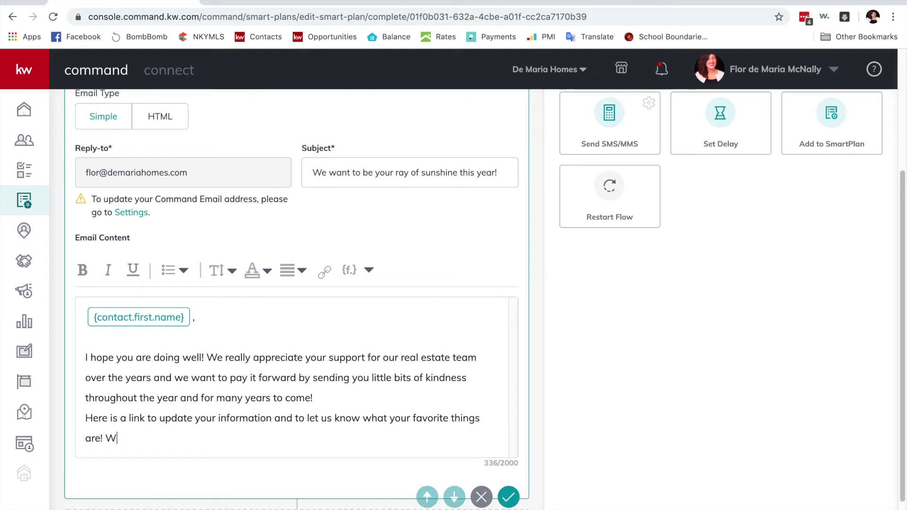
type("e look forward to reading thr")
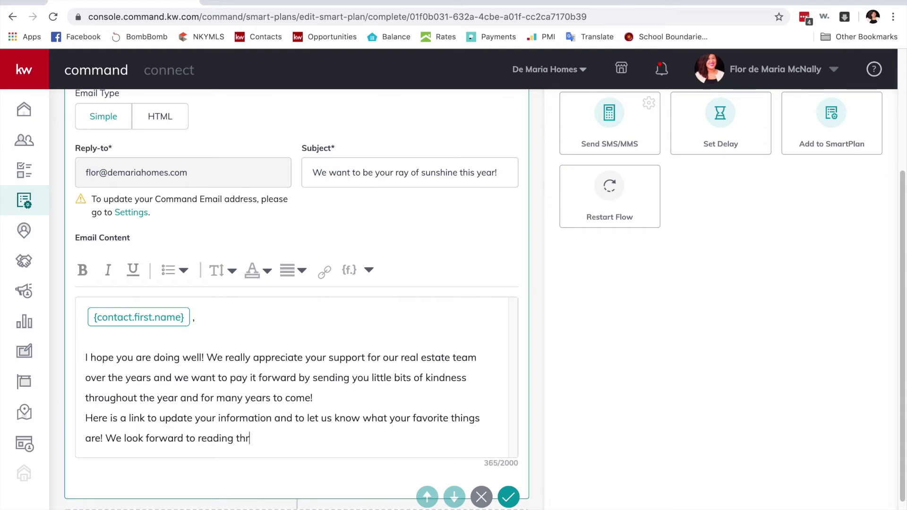
type("ough it")
type(" zend")
key("BackSpace")
key("BackSpace")
key("BackSpace")
key("BackSpace")
type("and keeping in touch")
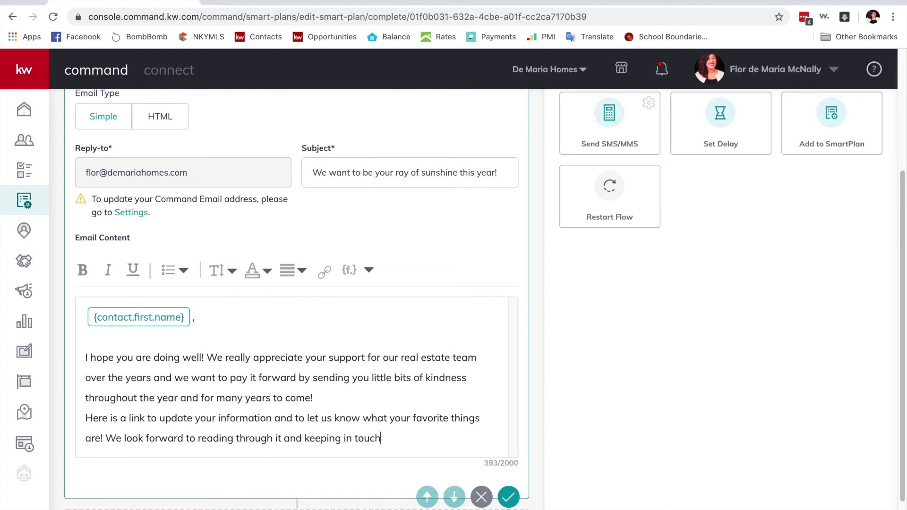
type(" for the rest of the year")
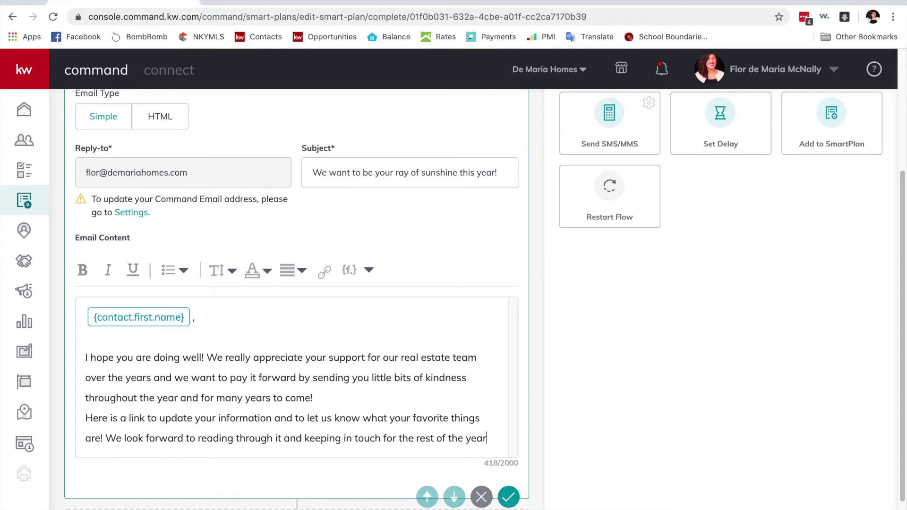
type(" and for many ")
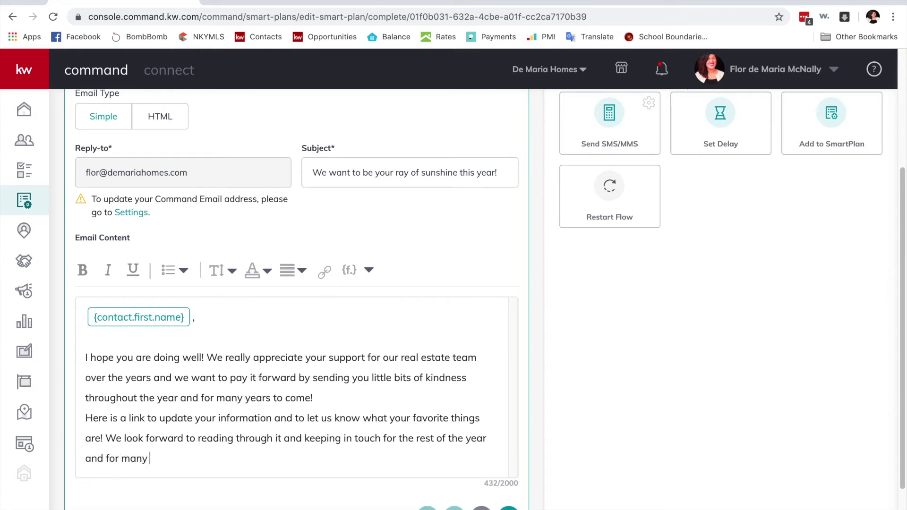
type("more years!")
key("Return")
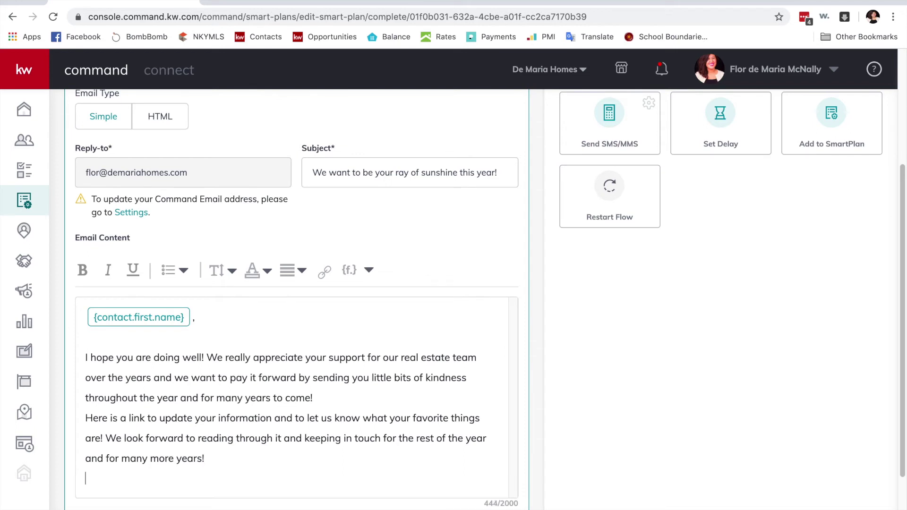
scroll(404, 361, "down", 2)
Add a "Click Here to Update Information" line and select the whole line.
type("Click Here")
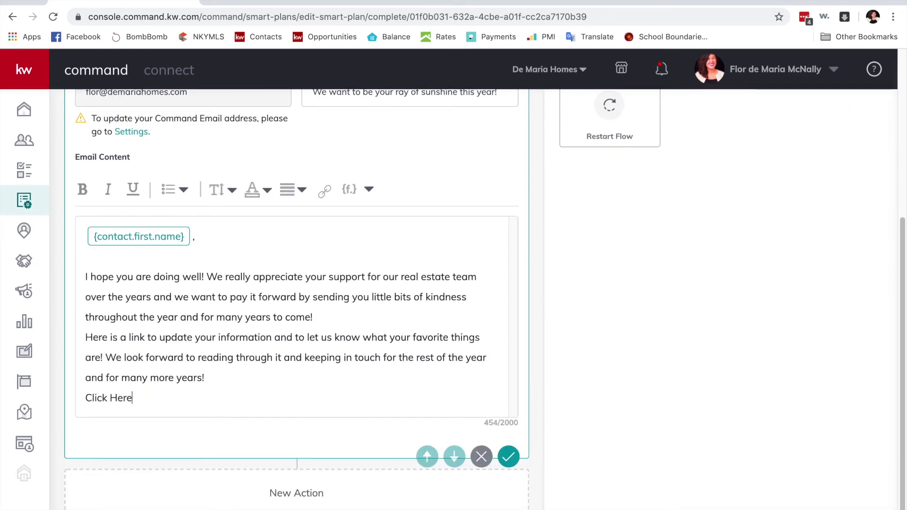
type(" to Update I")
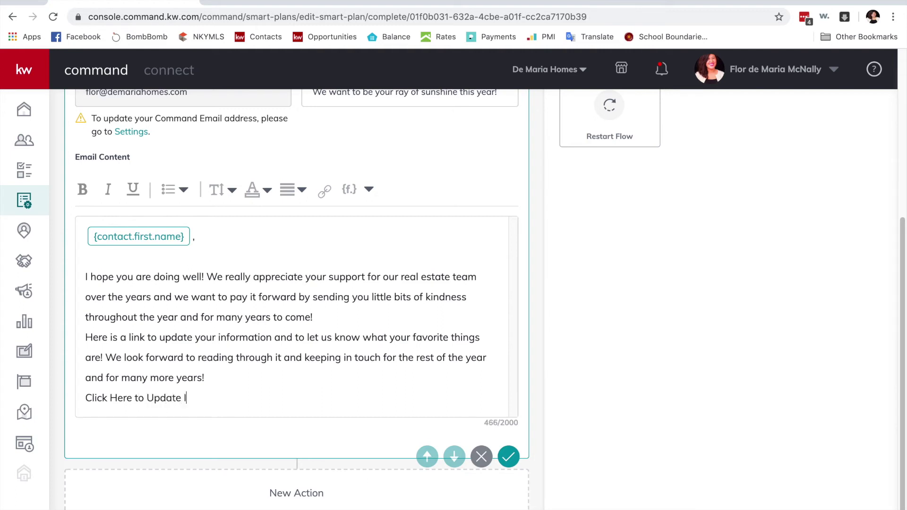
type("nformation")
double_click(162, 398)
triple_click(162, 398)
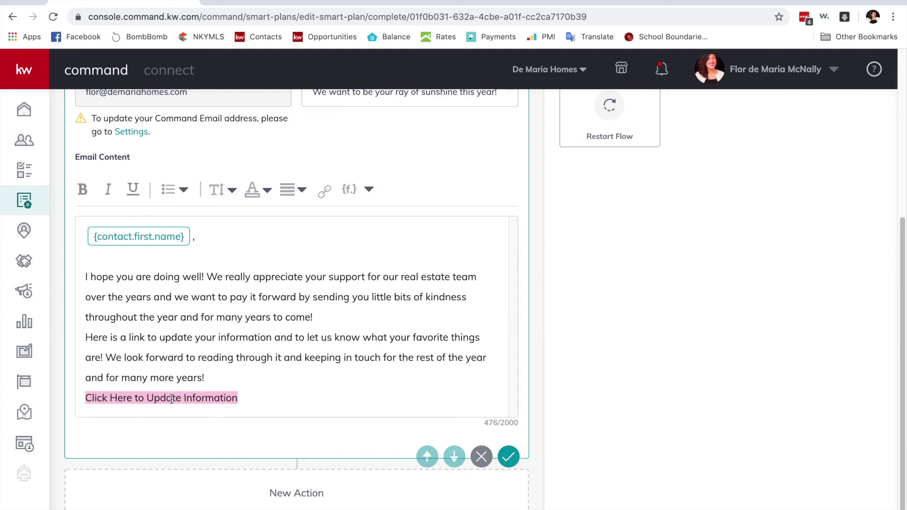
Open the link dialog for the selected line, ready to fill in the link target.
right_click(172, 398)
left_click(340, 206)
left_click(324, 194)
left_click_drag(289, 238, 403, 239)
left_click(403, 238)
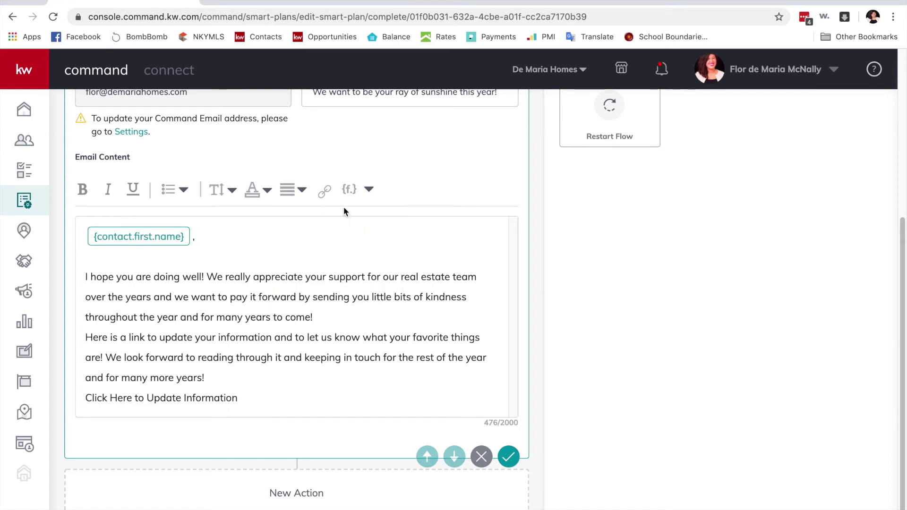
left_click(326, 191)
left_click(313, 283)
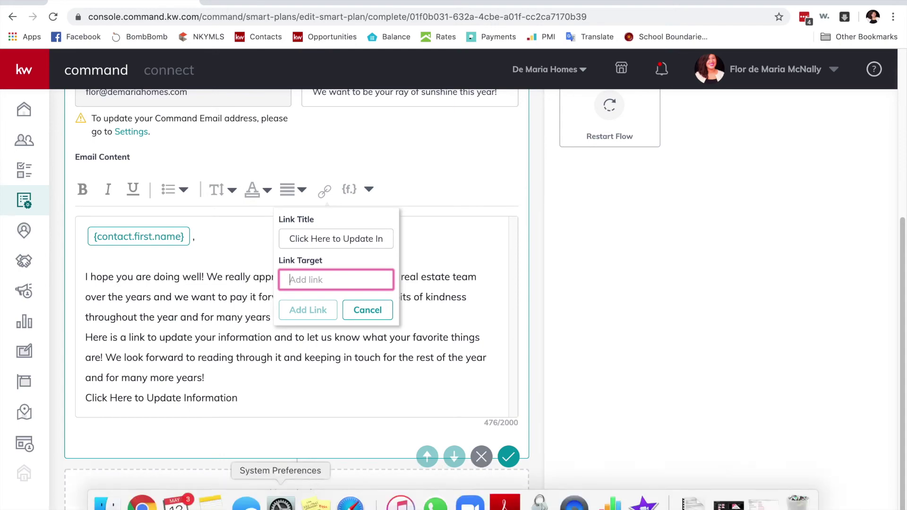
Copy the forms.gle Update Your Information Form link from the Real Estate Stuff note.
left_click(211, 496)
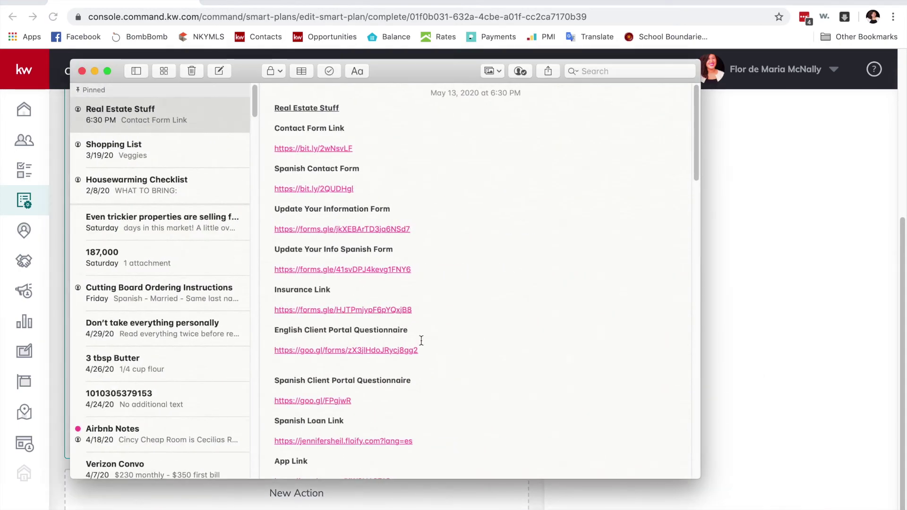
left_click_drag(418, 228, 274, 233)
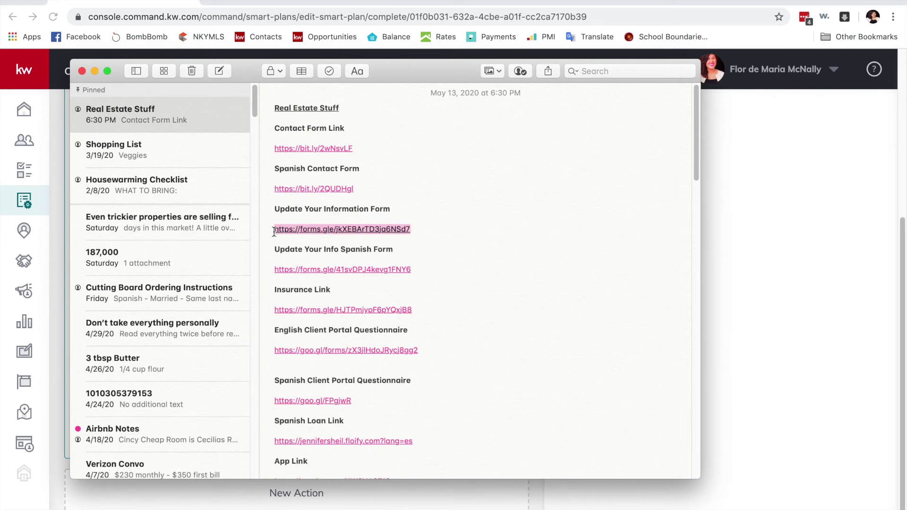
right_click(307, 228)
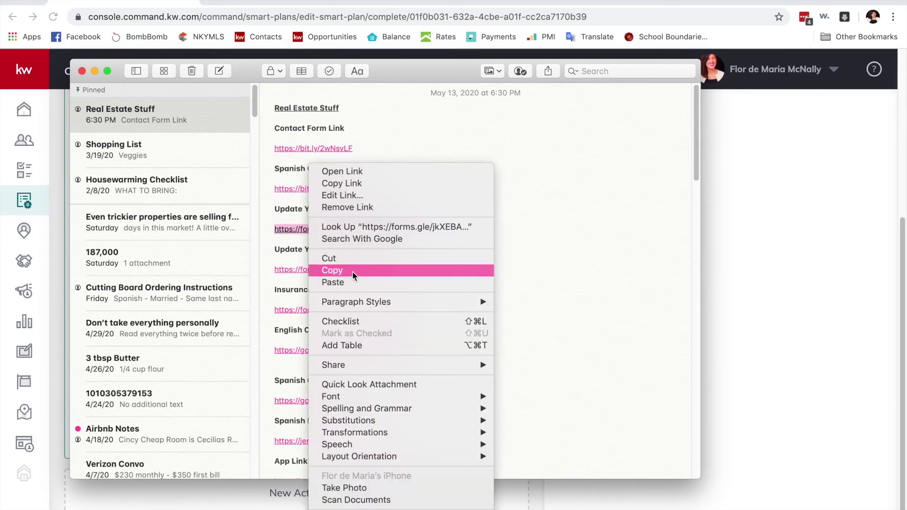
left_click(326, 268)
left_click(771, 248)
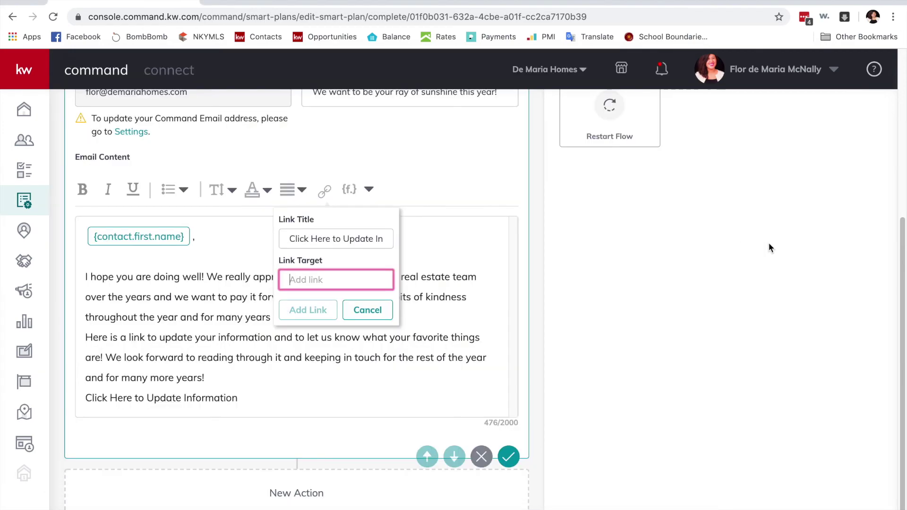
Paste the form URL as the link target, making the line a hyperlink.
right_click(323, 280)
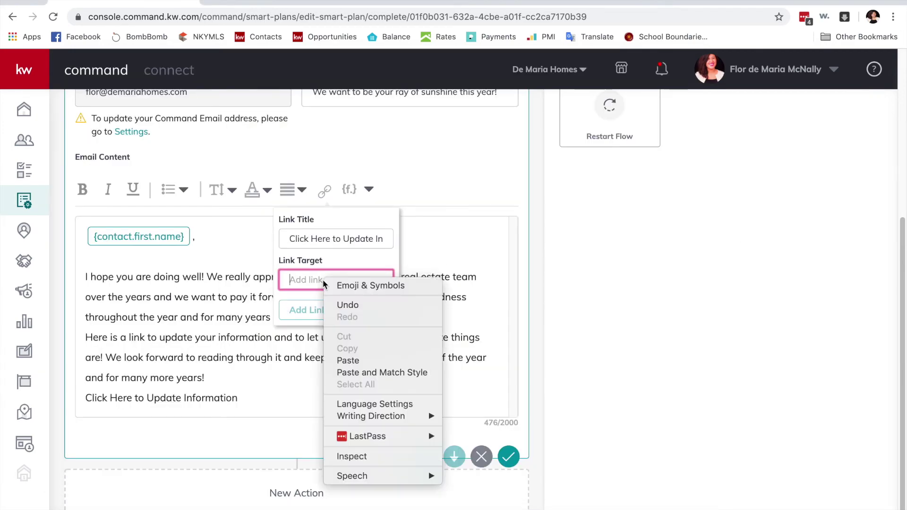
left_click(352, 359)
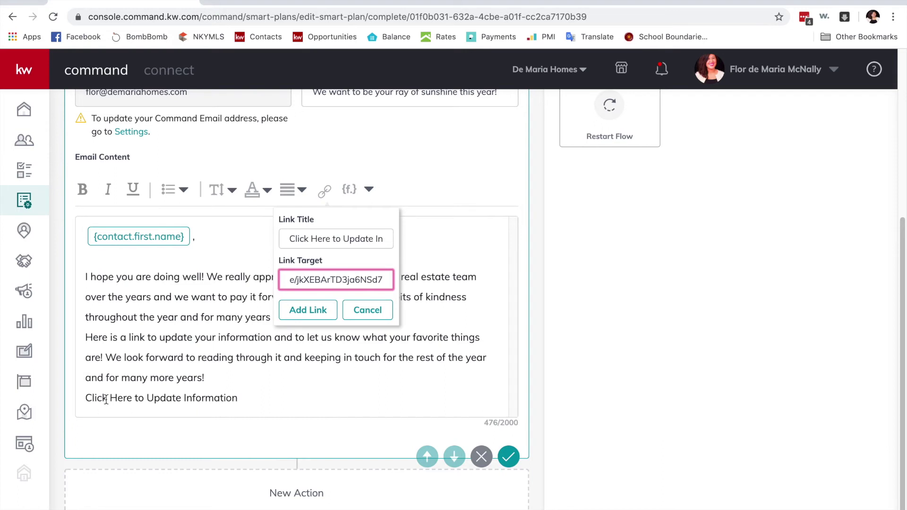
left_click(312, 311)
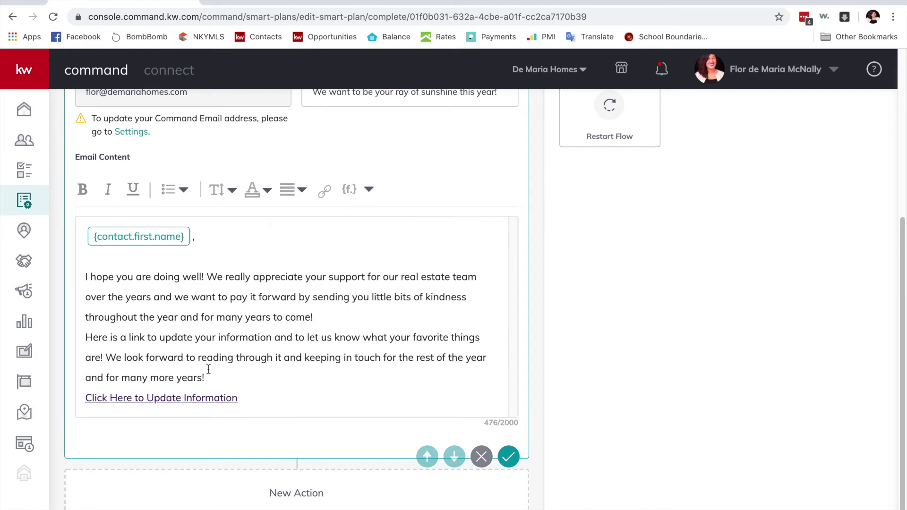
Insert blank lines between the paragraphs and after "many more years!".
left_click(352, 323)
key("Return")
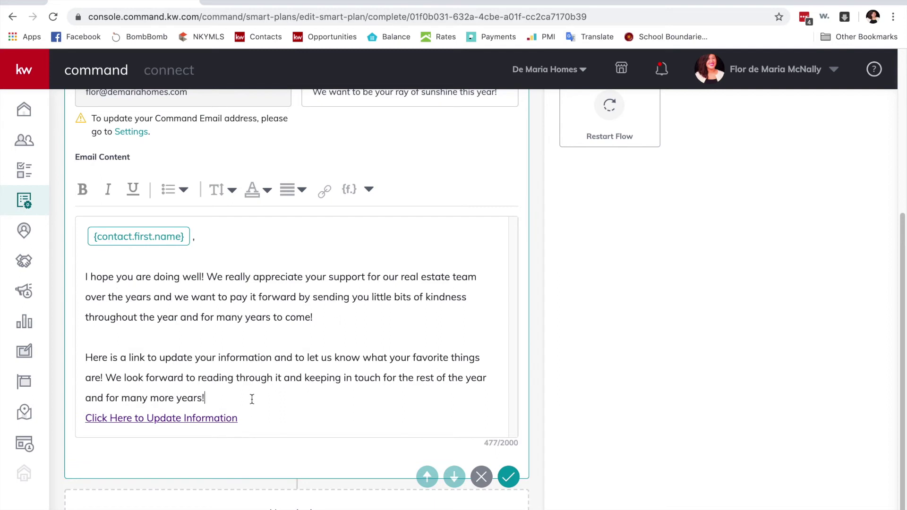
key("Return")
left_click(269, 434)
Add the closing line "Thank you so much and I hope you are well!" below the link.
key("Return")
key("Return")
type("Thank you so muc")
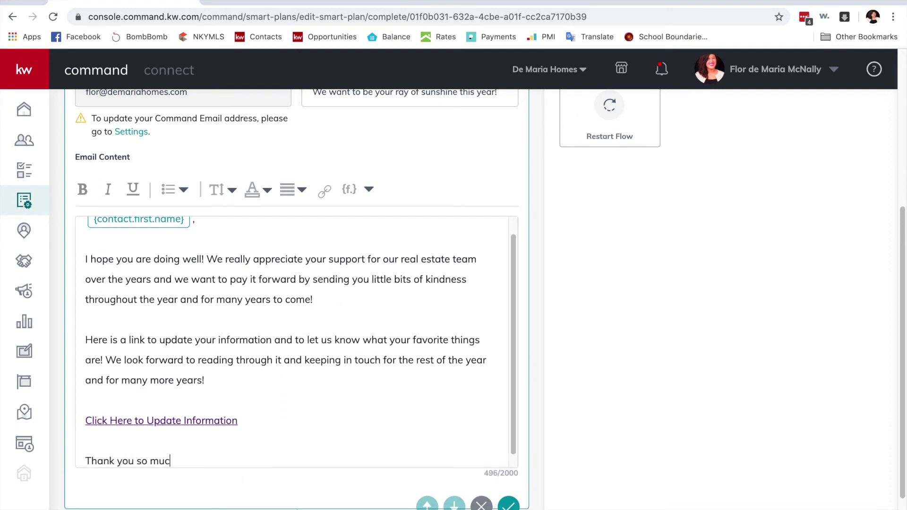
type("h and we hope you")
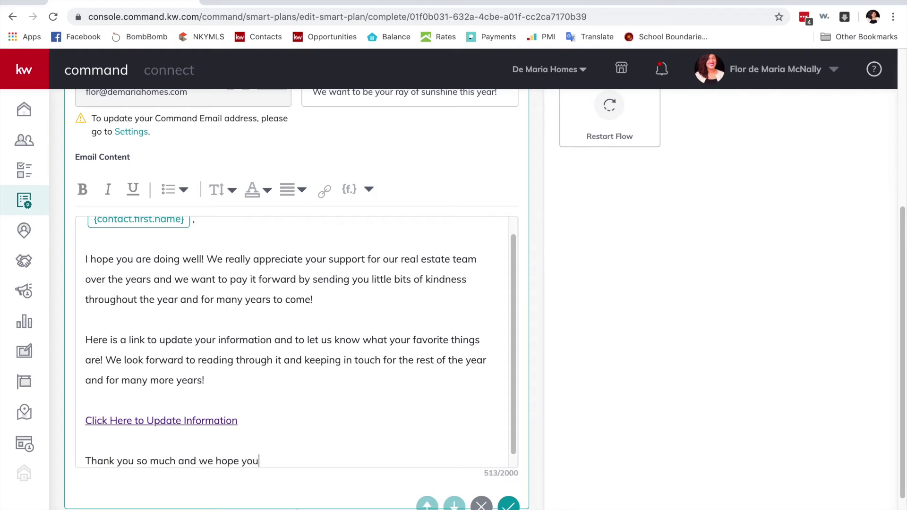
type(" are well!")
key("Return")
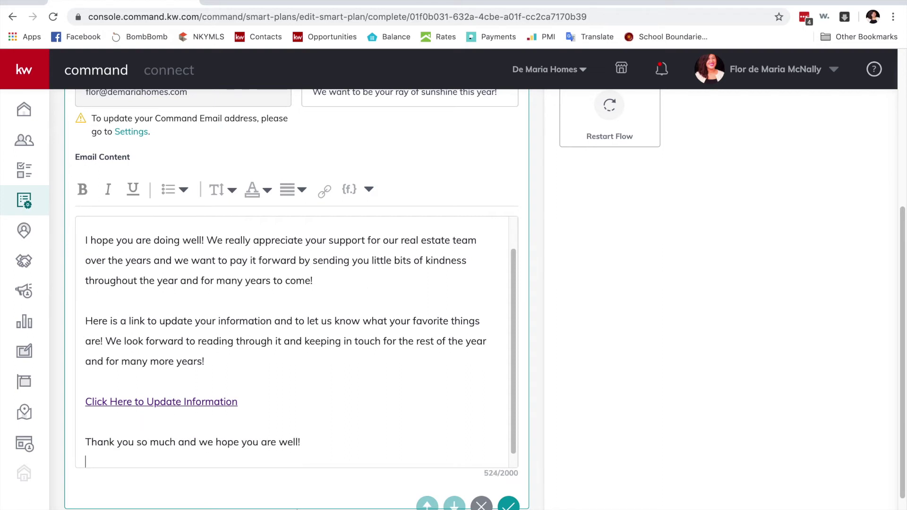
double_click(203, 441)
type("I")
left_click(309, 442)
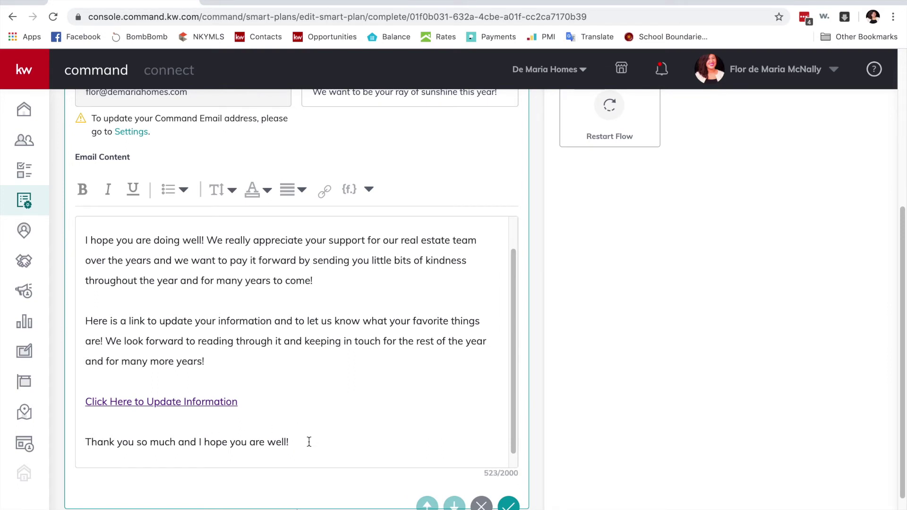
Add a signature: sender's name, "Licensed Realtor (Ohio, Kentucky, & Maryland)", phone number and e-mail.
key("Return")
type("F")
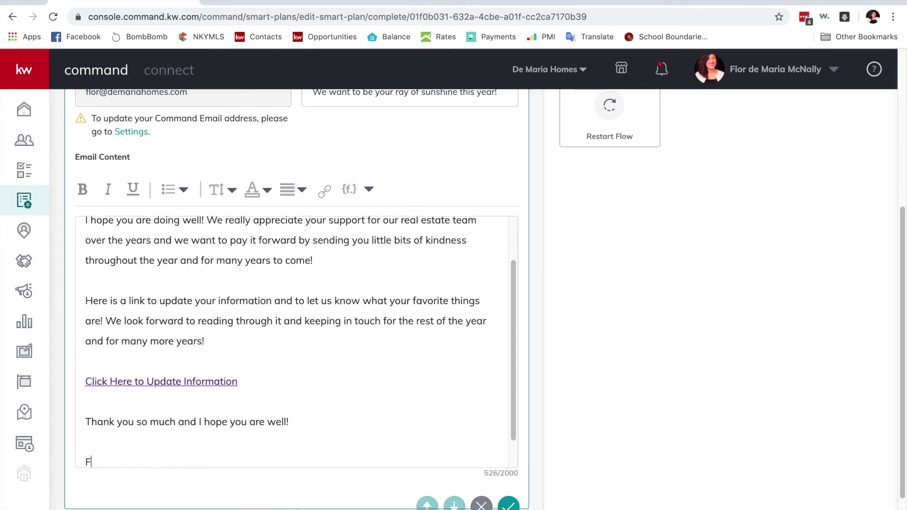
type("lor de Maria McNally")
key("Return")
type("Licensed Realtor")
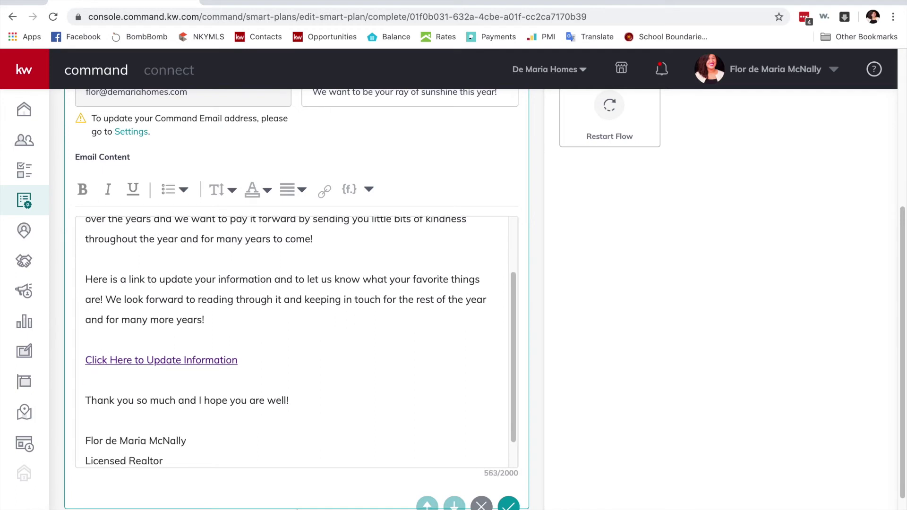
type(" (Ohio, Kentucky, & Maryland)")
key("Return")
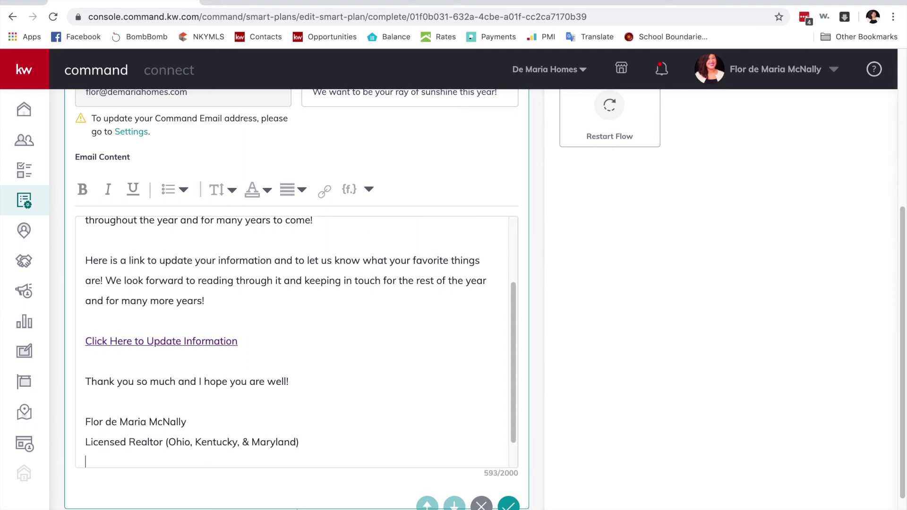
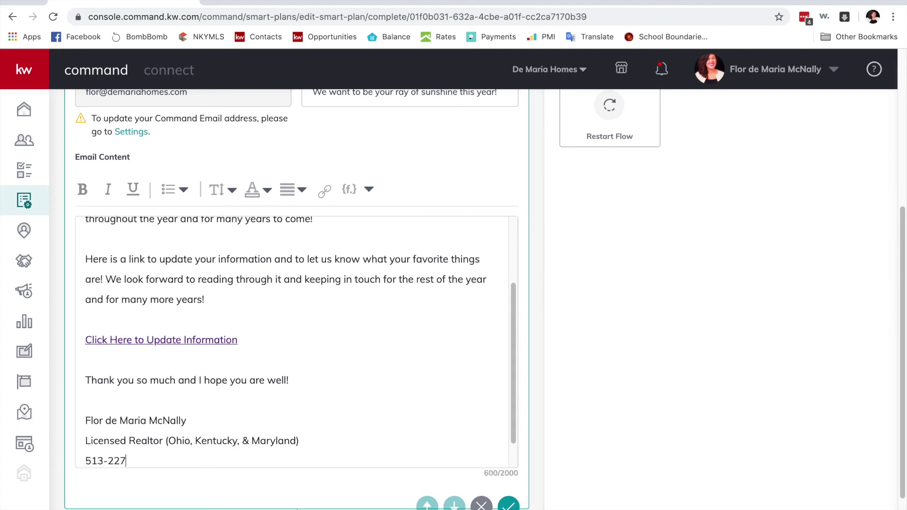
scroll(346, 369, "up", 2)
scroll(346, 369, "down", 2)
key("Return")
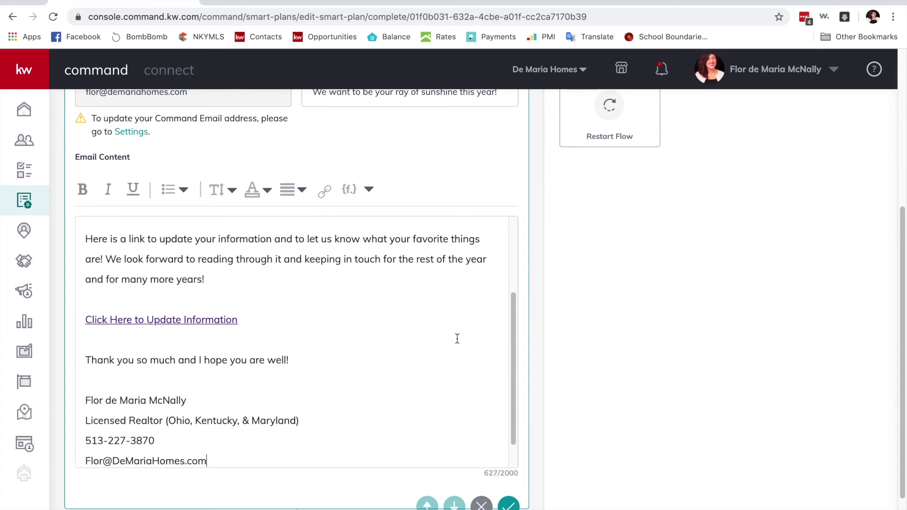
Make the signature name bold and save the email step.
triple_click(170, 400)
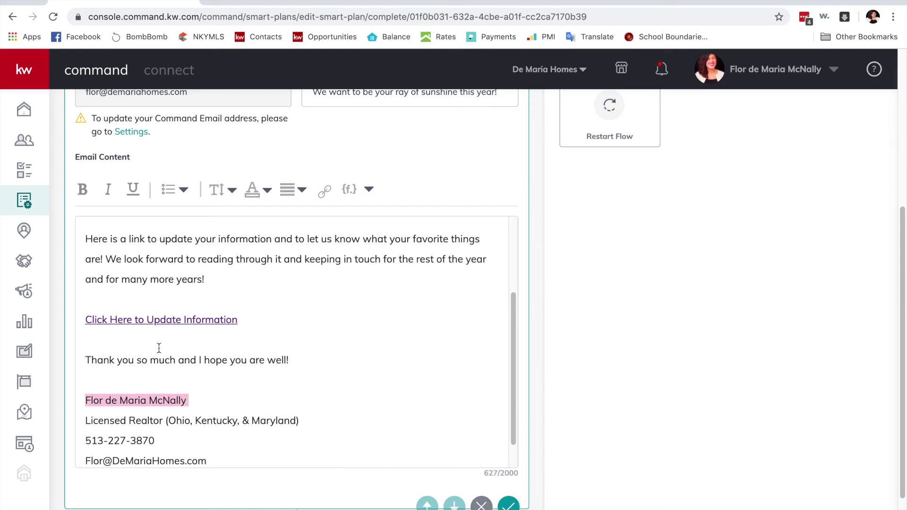
left_click(82, 189)
left_click(374, 411)
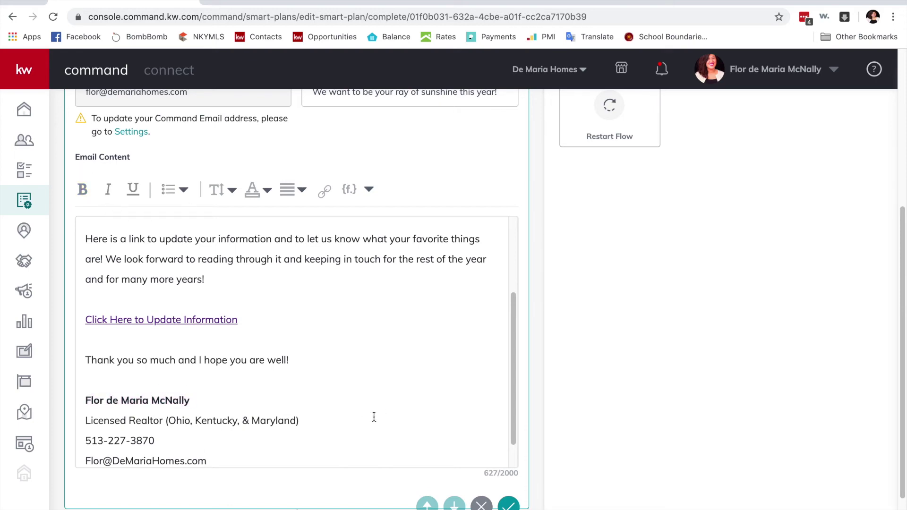
scroll(374, 411, "up", 5)
scroll(374, 416, "down", 3)
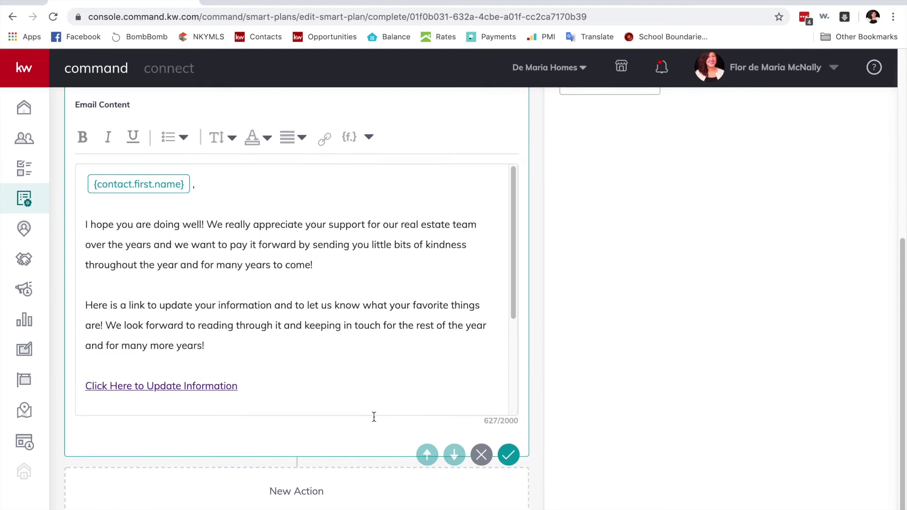
scroll(368, 349, "down", 5)
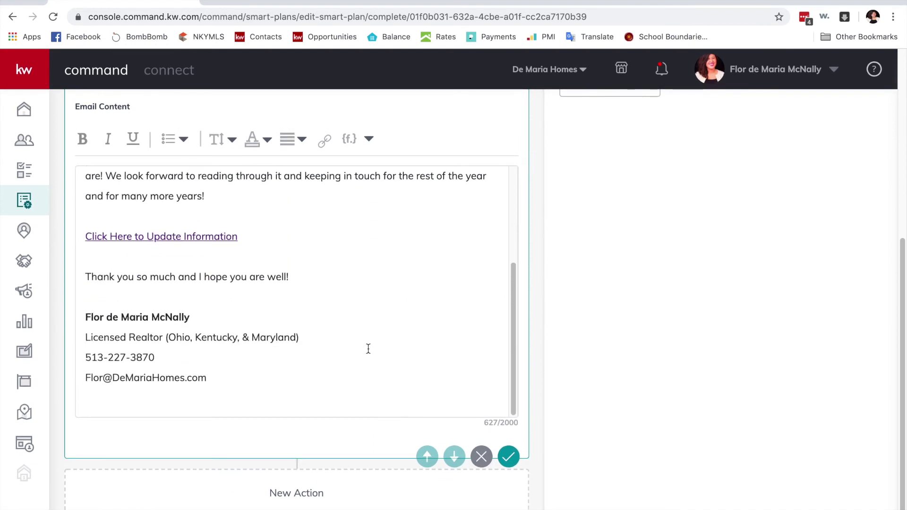
left_click(512, 461)
Save the SmartPlan and open the sender's own record from a Contacts search.
scroll(542, 284, "up", 2)
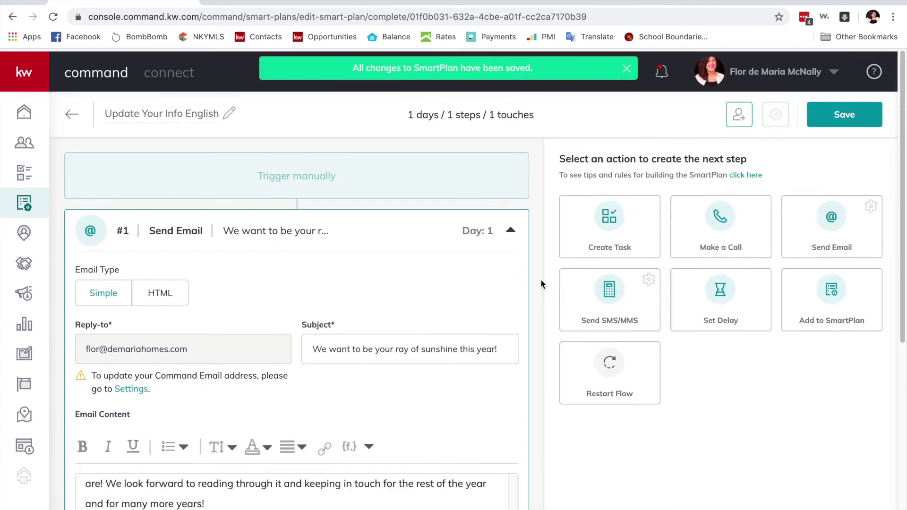
left_click(848, 117)
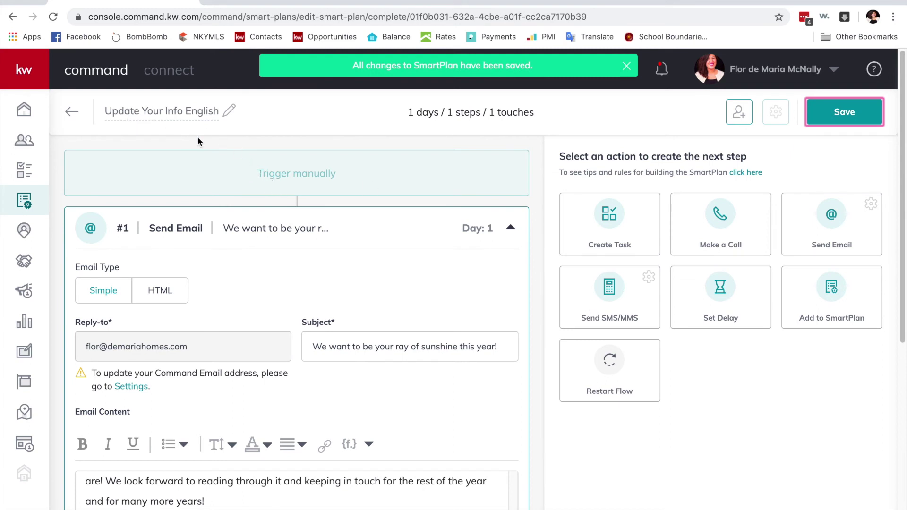
left_click(72, 115)
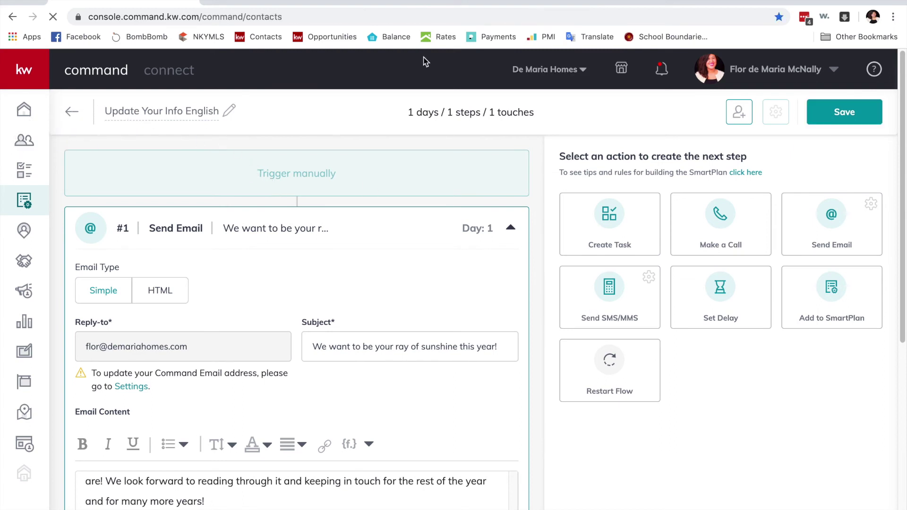
left_click(167, 150)
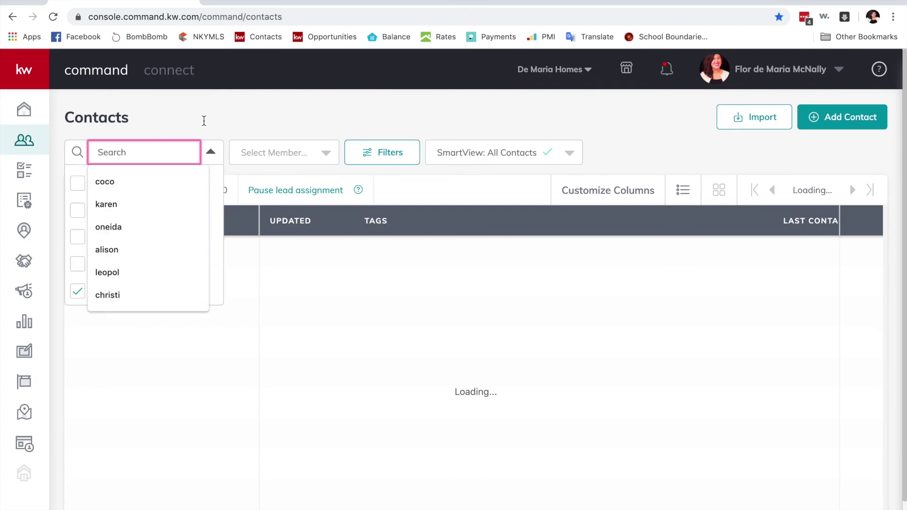
type("flor de maria")
key("Return")
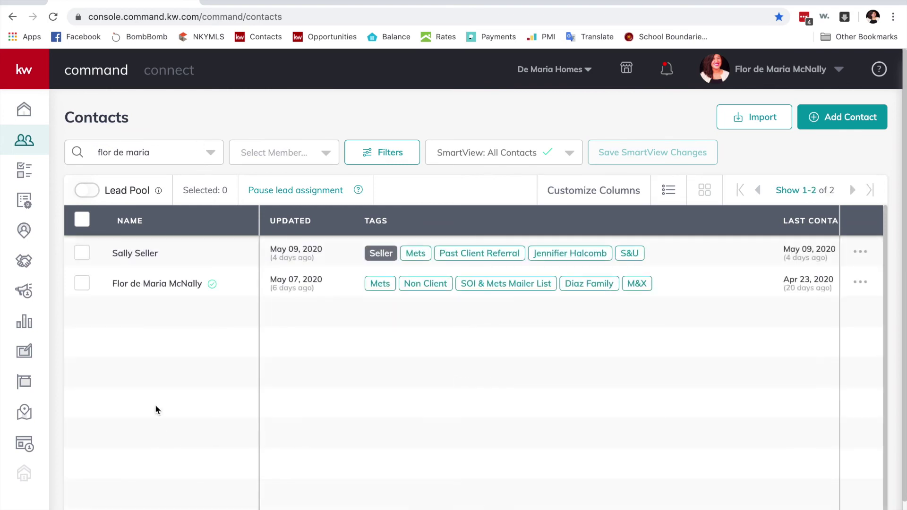
left_click(161, 284)
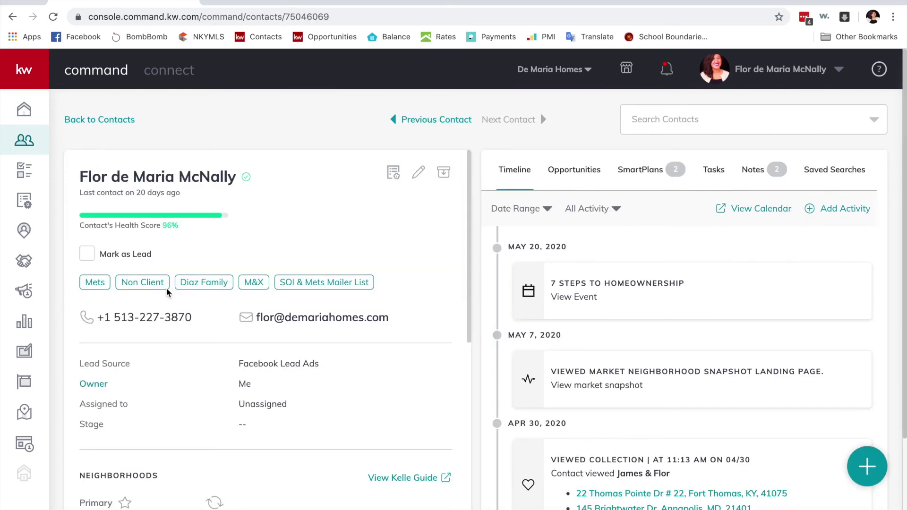
Add the contact to the Update Your Info English SmartPlan, starting now.
left_click(633, 171)
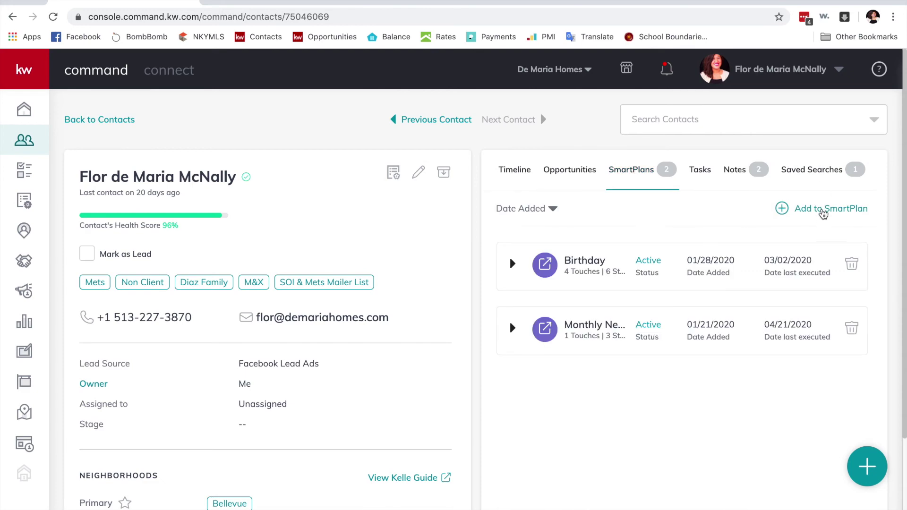
left_click(824, 210)
left_click(703, 184)
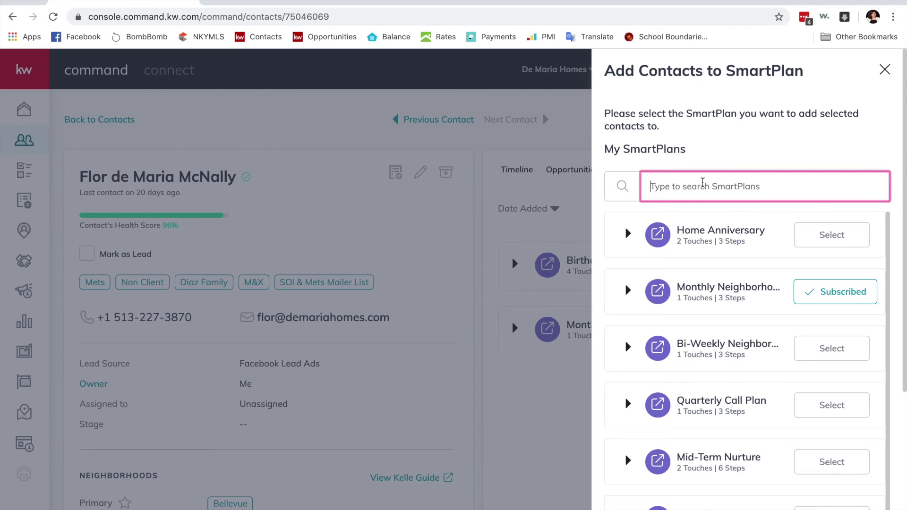
type("update")
left_click(752, 150)
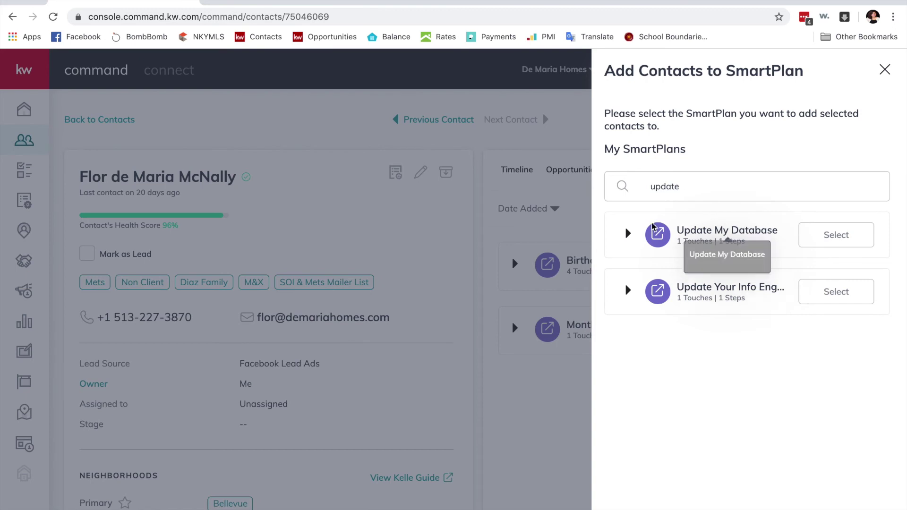
left_click(628, 234)
left_click(627, 236)
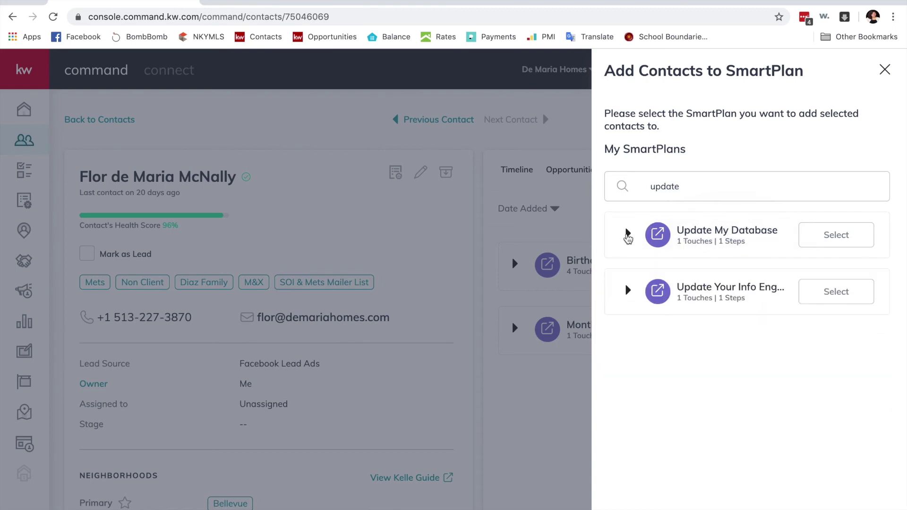
left_click(846, 305)
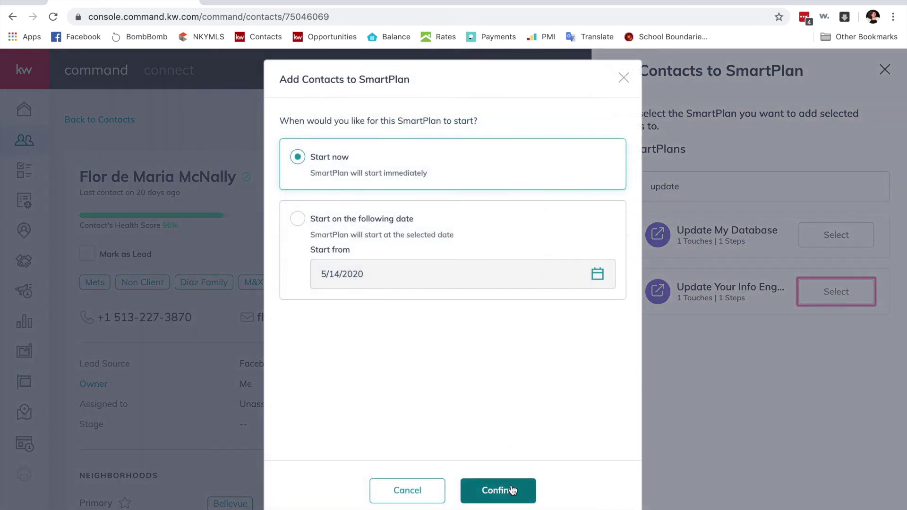
left_click(512, 489)
left_click(502, 445)
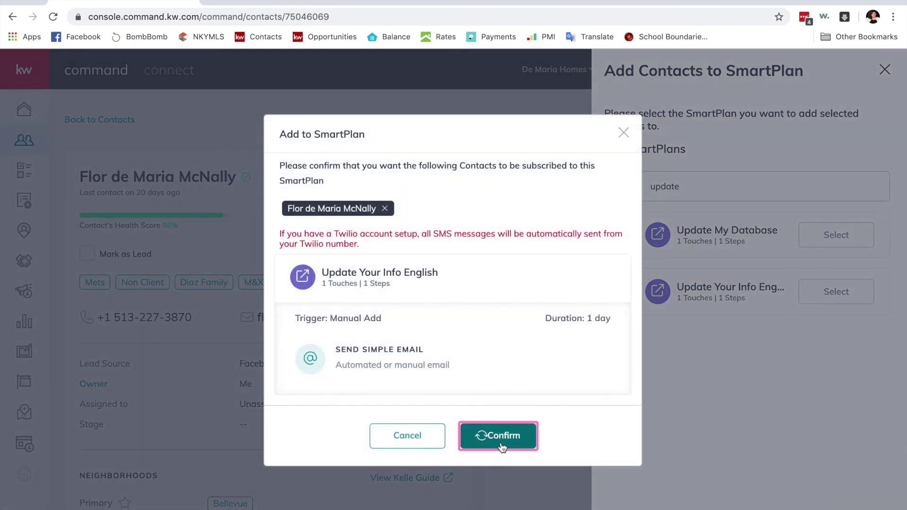
Load Gmail in a new browser tab, then return to the KW Command tab.
left_click(218, 1)
type("gmail")
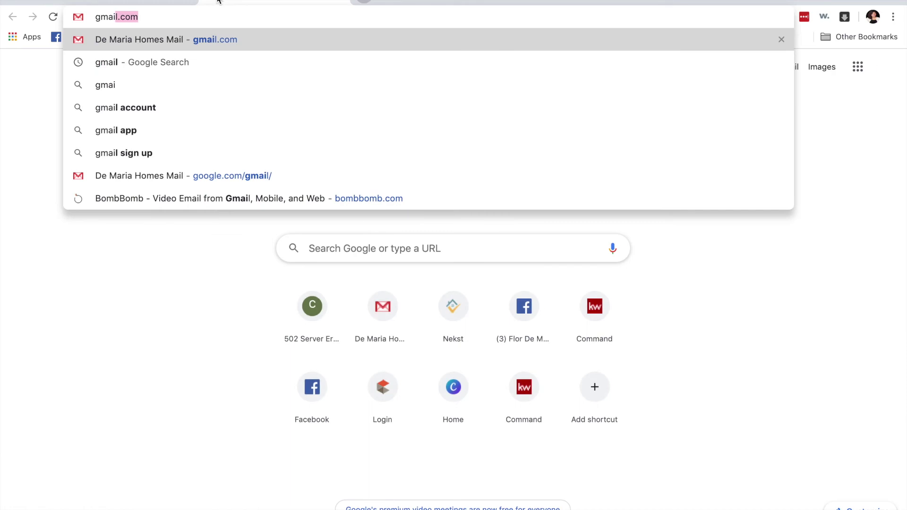
key("Return")
left_click(123, 2)
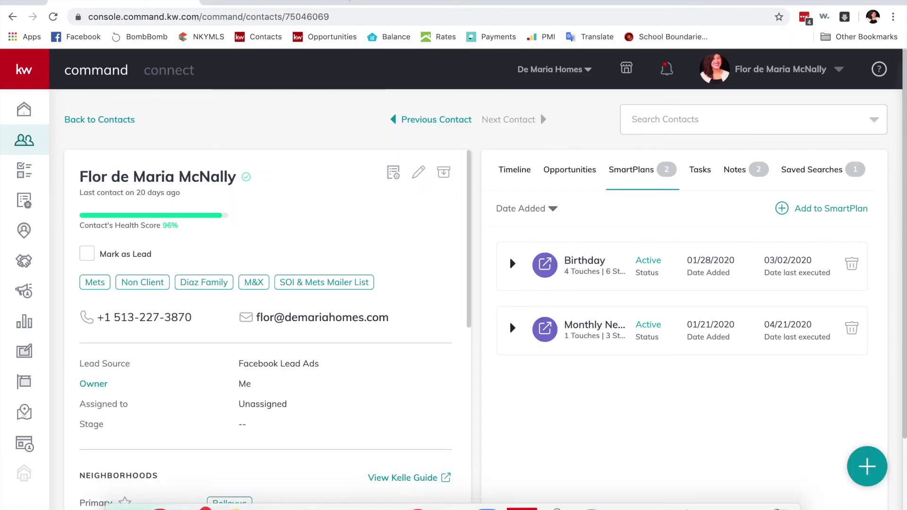
Open the Update Your Information Form link from the note in Notes.
left_click(225, 498)
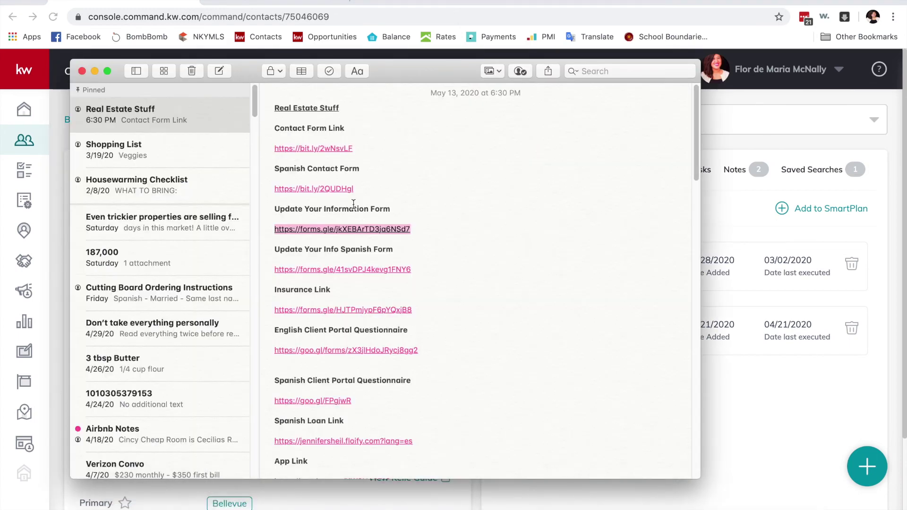
left_click(474, 203)
left_click(387, 231)
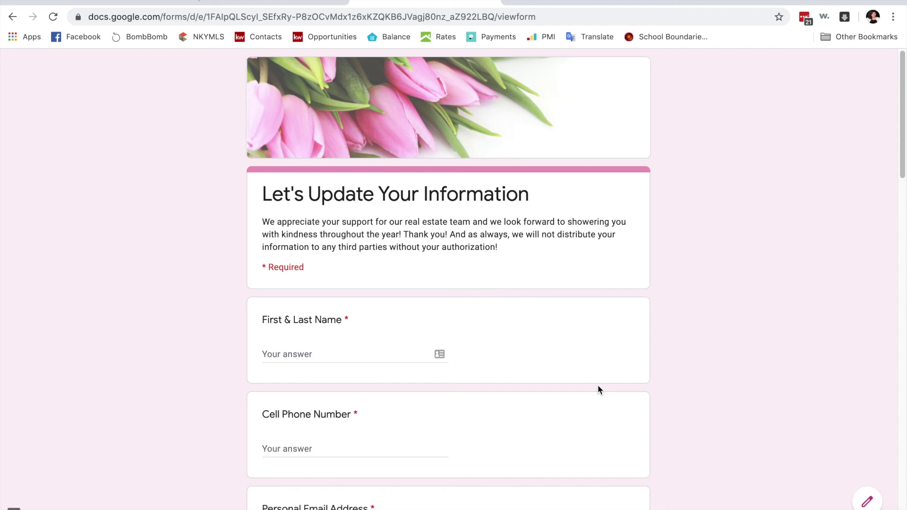
Refresh the Gmail inbox and open the "We want to be your ray of sunshine this year!" email.
left_click(284, 2)
left_click(214, 105)
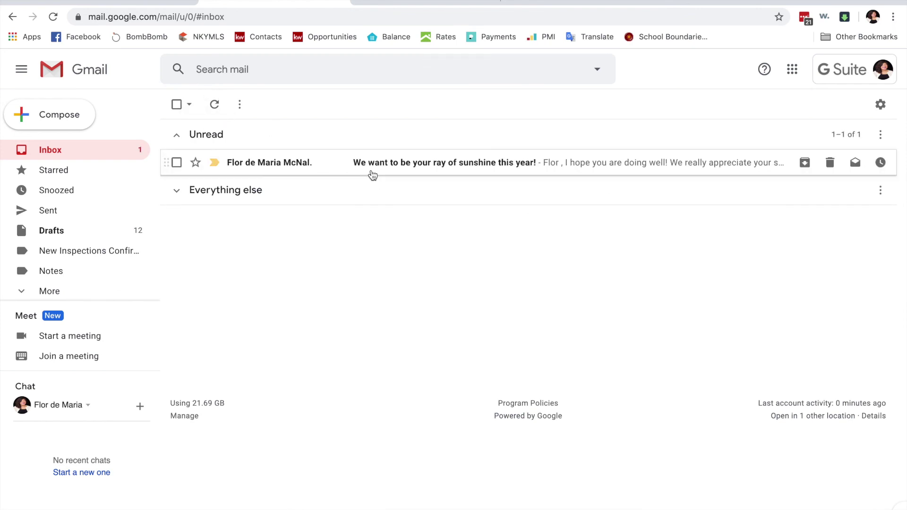
left_click(455, 163)
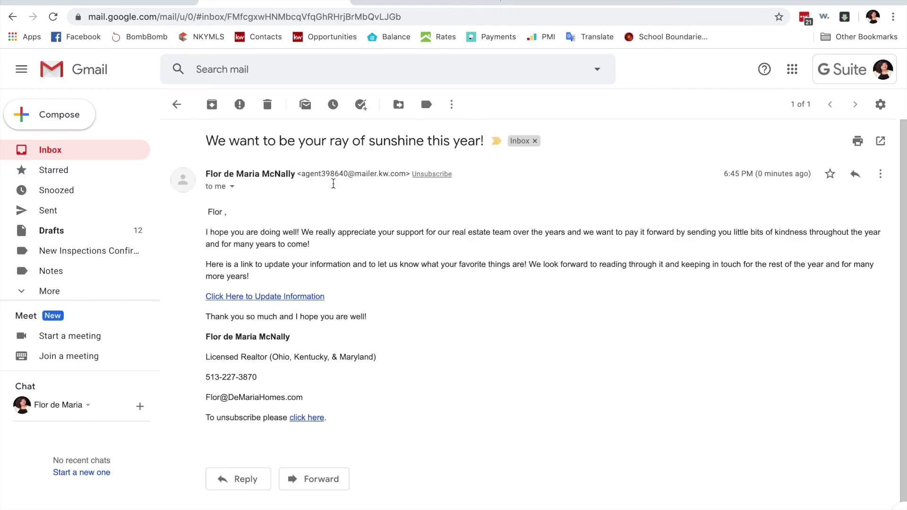
Open the email's "Click Here to Update Information" link in a new tab.
left_click(209, 214)
scroll(337, 298, "down", 1)
left_click_drag(332, 229, 498, 252)
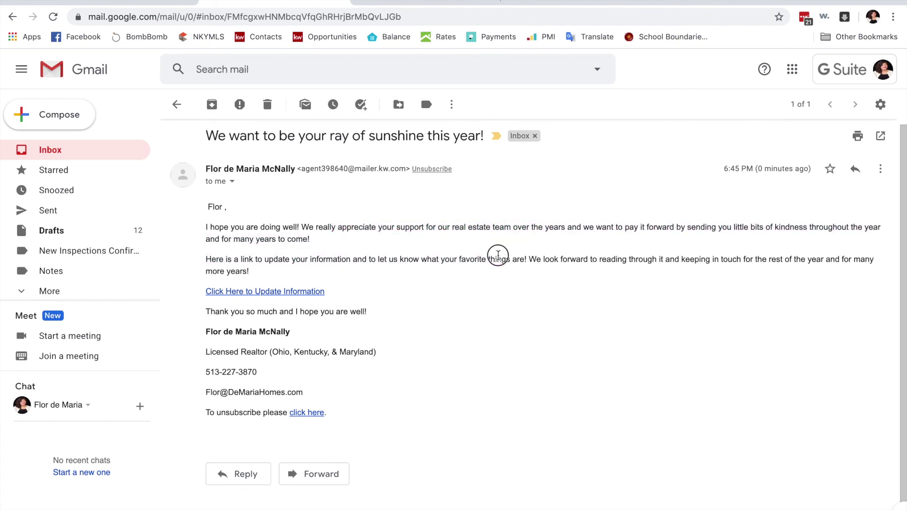
left_click(277, 292)
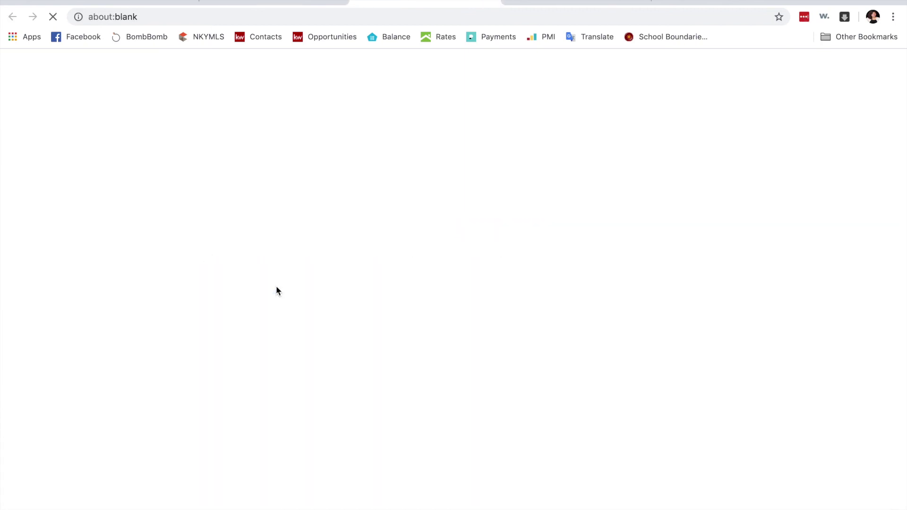
Scroll the Let's Update Your Information form down to Submit and back, then return to KW Command.
scroll(277, 291, "down", 1)
scroll(277, 291, "down", 2)
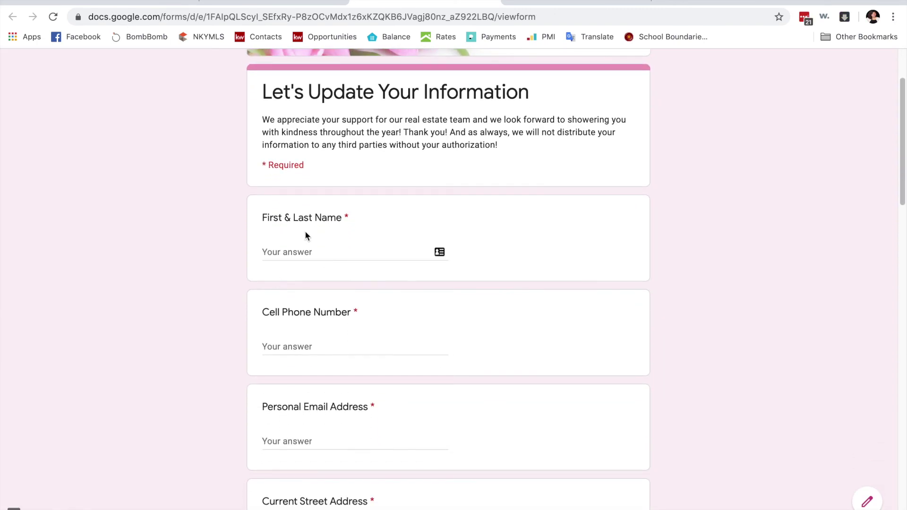
scroll(294, 256, "down", 2)
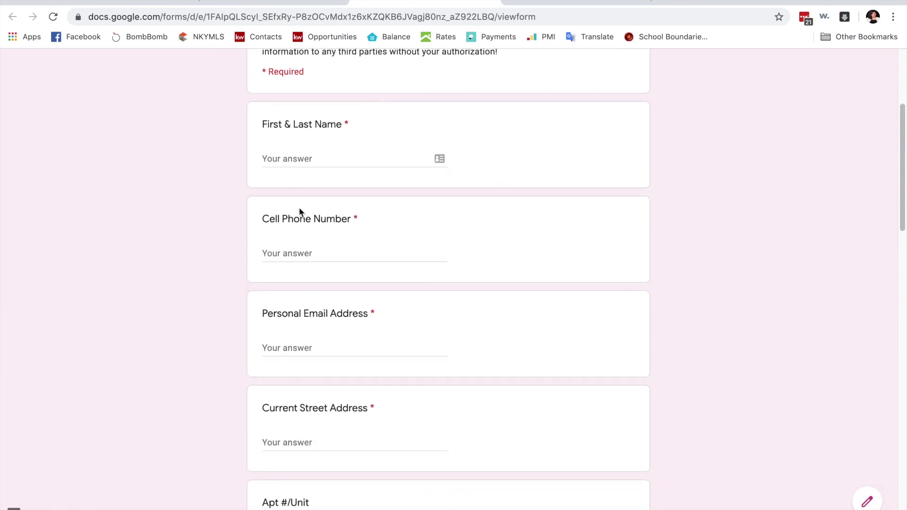
scroll(307, 236, "down", 4)
scroll(307, 241, "down", 3)
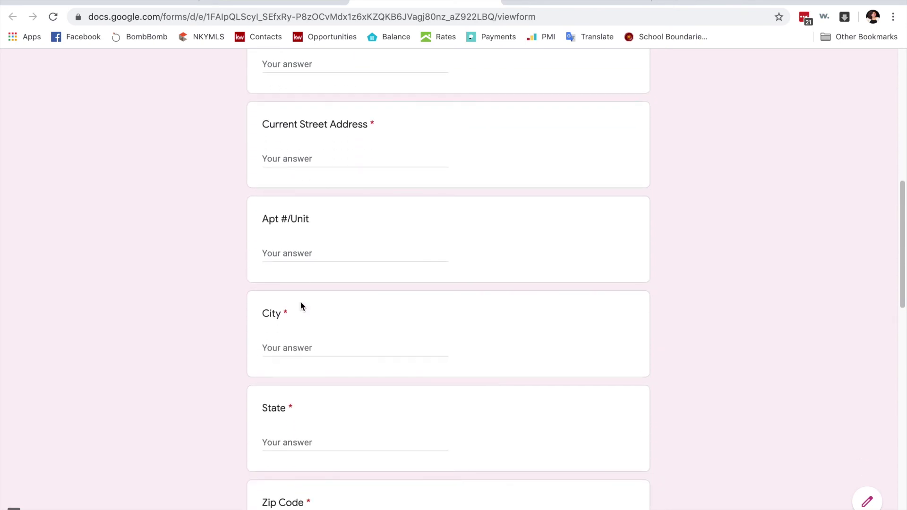
scroll(288, 421, "down", 5)
scroll(288, 418, "down", 3)
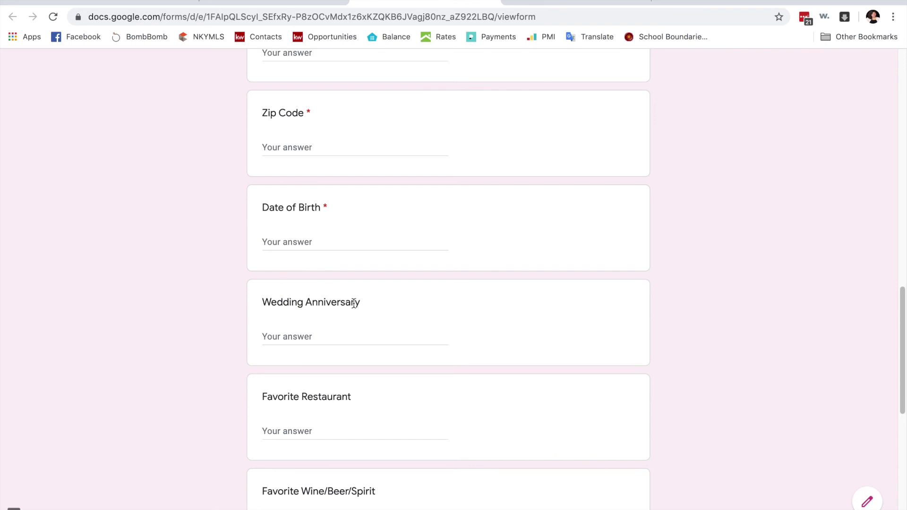
scroll(373, 312, "down", 1)
scroll(369, 316, "down", 3)
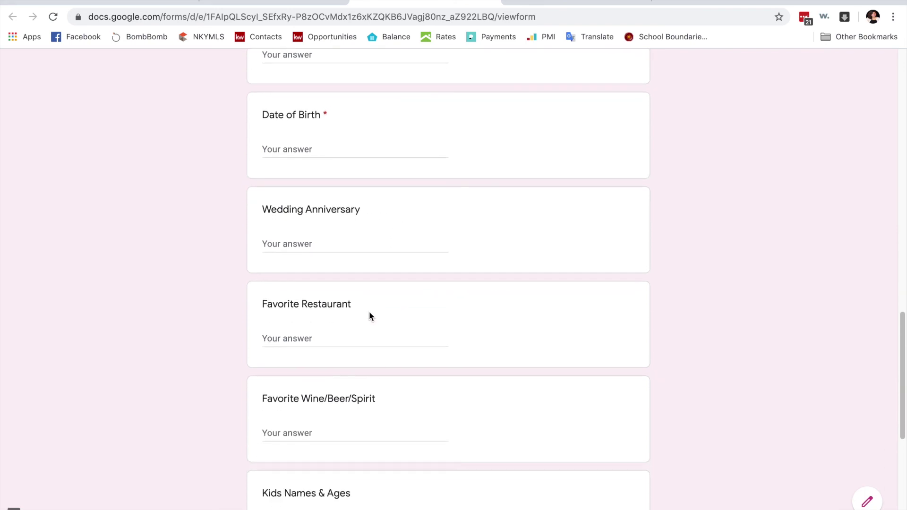
scroll(370, 312, "down", 1)
scroll(369, 238, "down", 3)
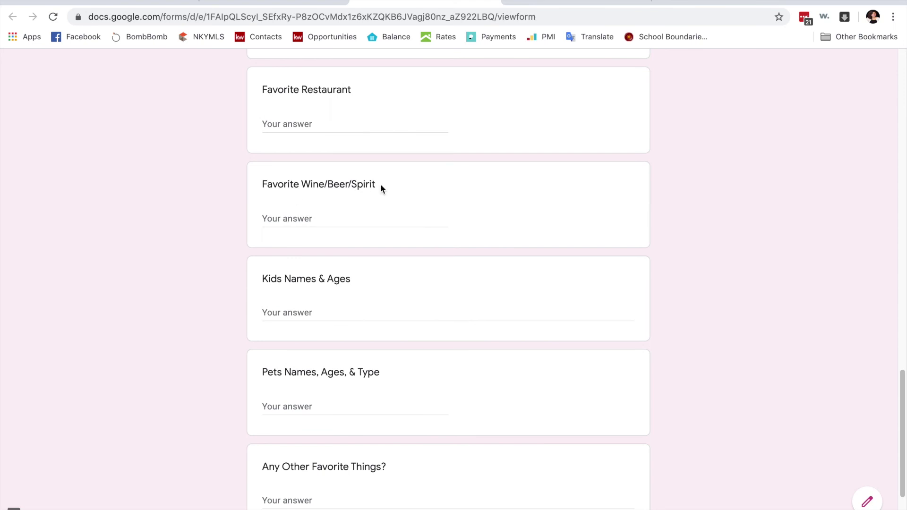
scroll(352, 294, "down", 2)
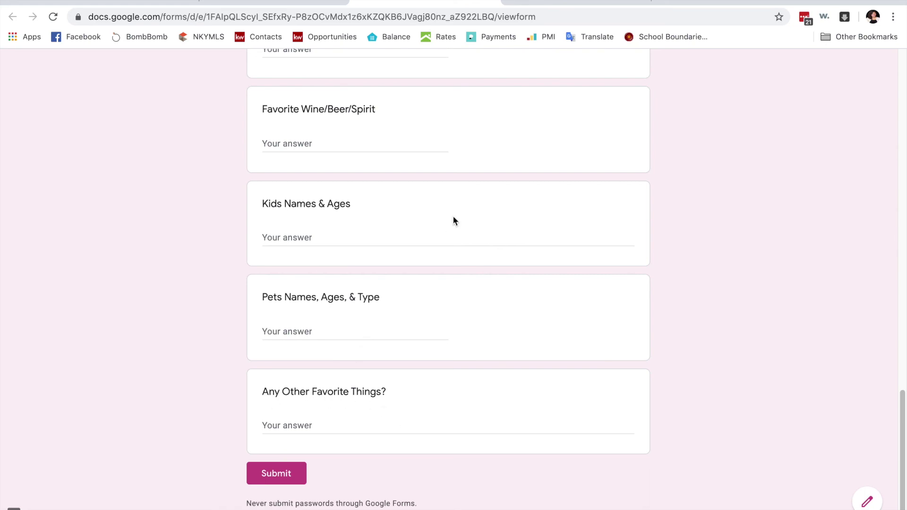
scroll(453, 219, "down", 1)
scroll(453, 219, "up", 10)
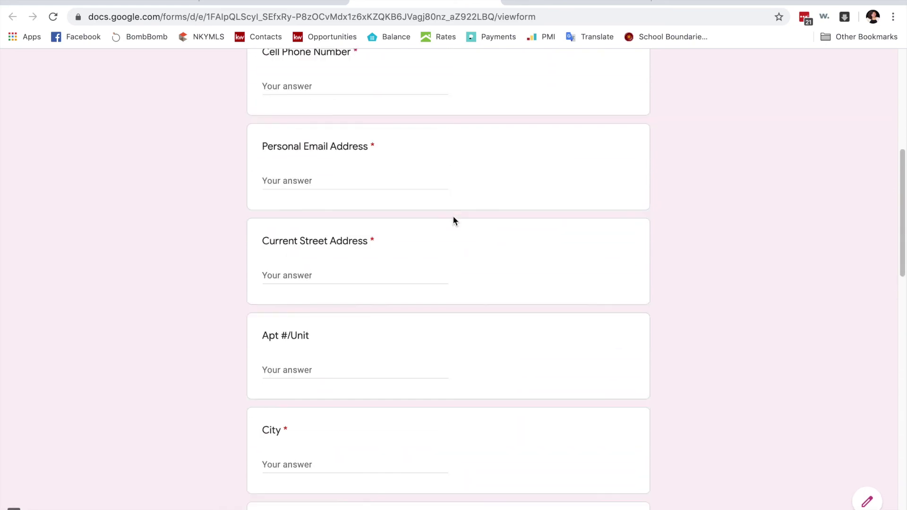
scroll(453, 220, "up", 8)
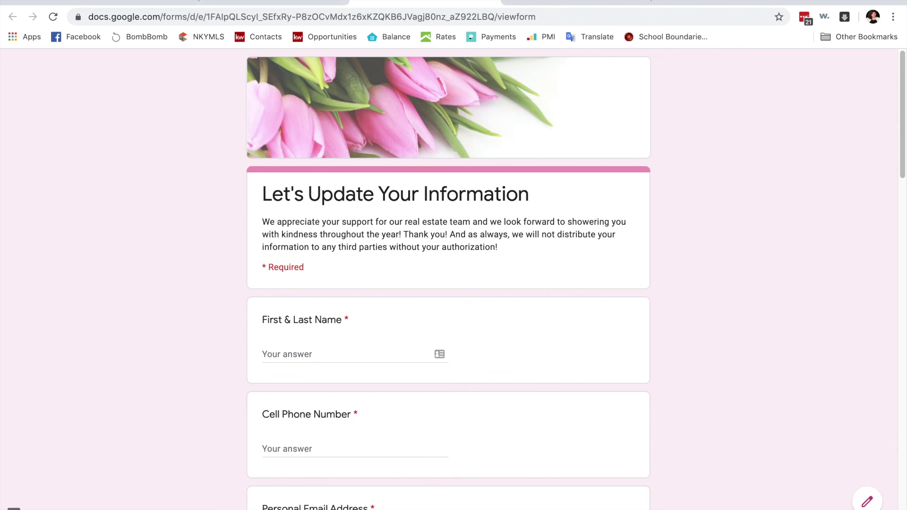
key("ctrl+shift+Tab")
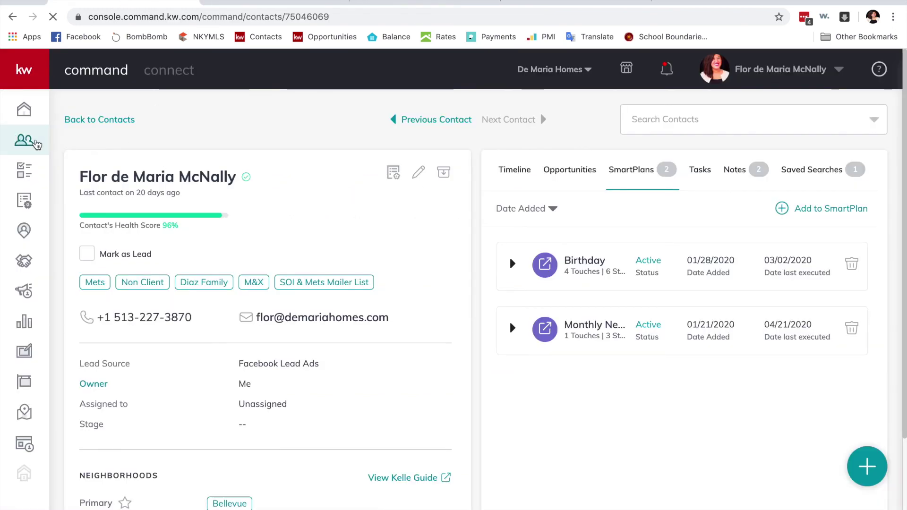
Show the Contacts list at 50 per page, then select all, preview bulk actions, and deselect.
left_click(36, 143)
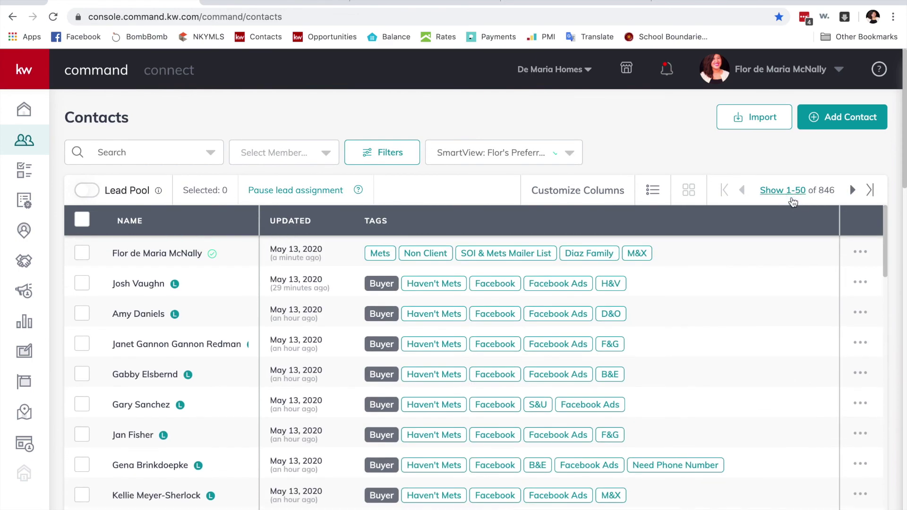
left_click(789, 192)
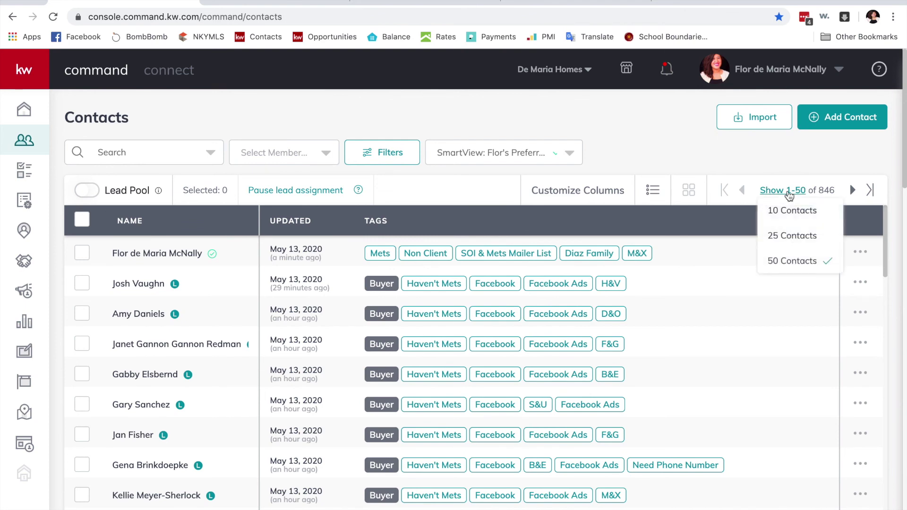
left_click(797, 261)
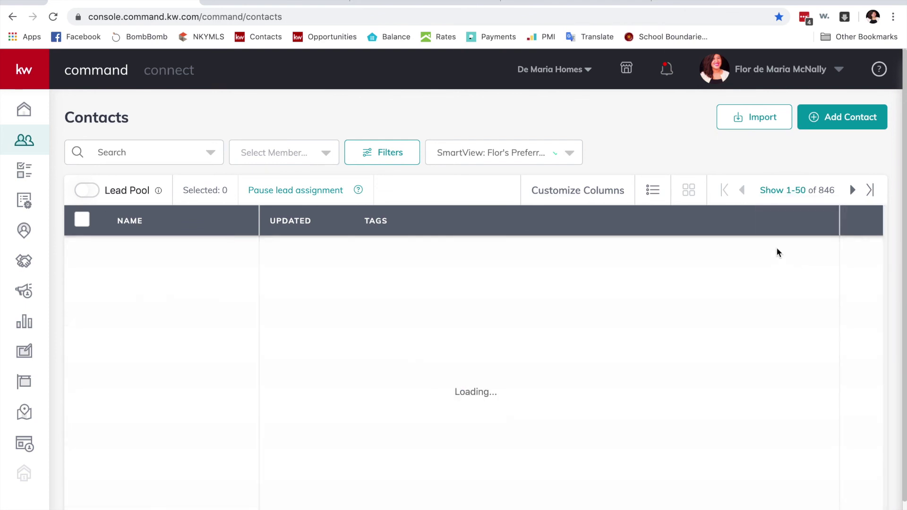
left_click(83, 220)
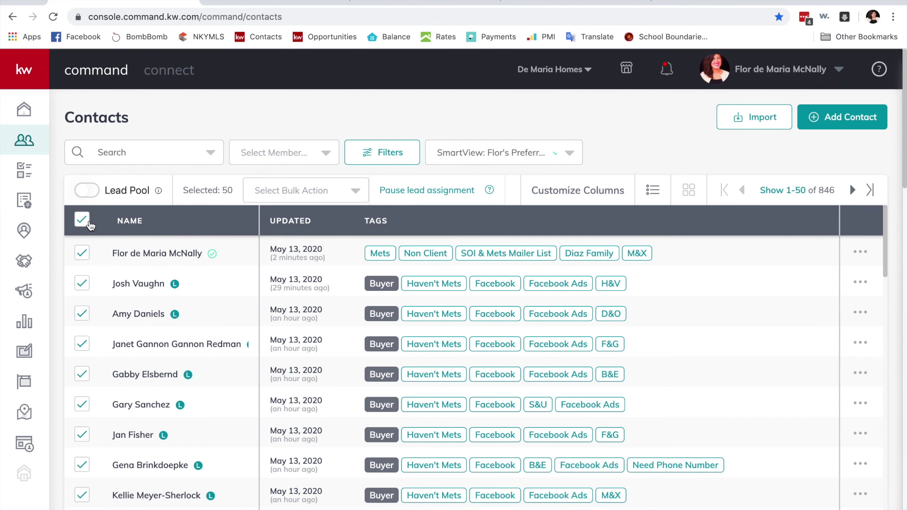
left_click(301, 192)
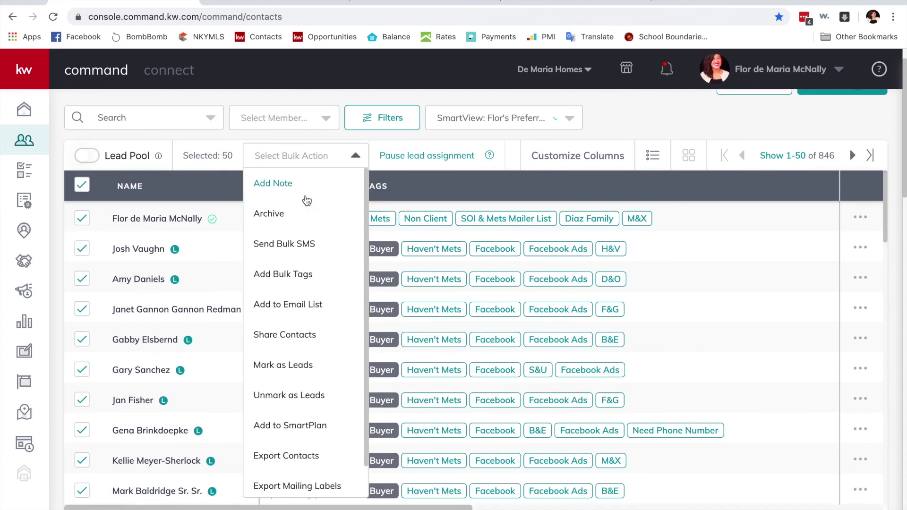
left_click(298, 426)
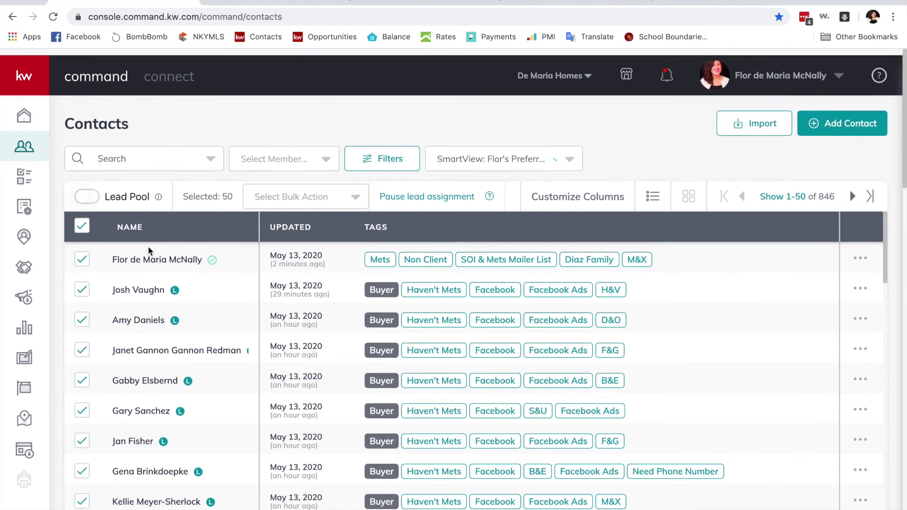
left_click(81, 220)
Search contacts for 'spanish', then clear the search to show all 846 contacts again.
left_click(180, 153)
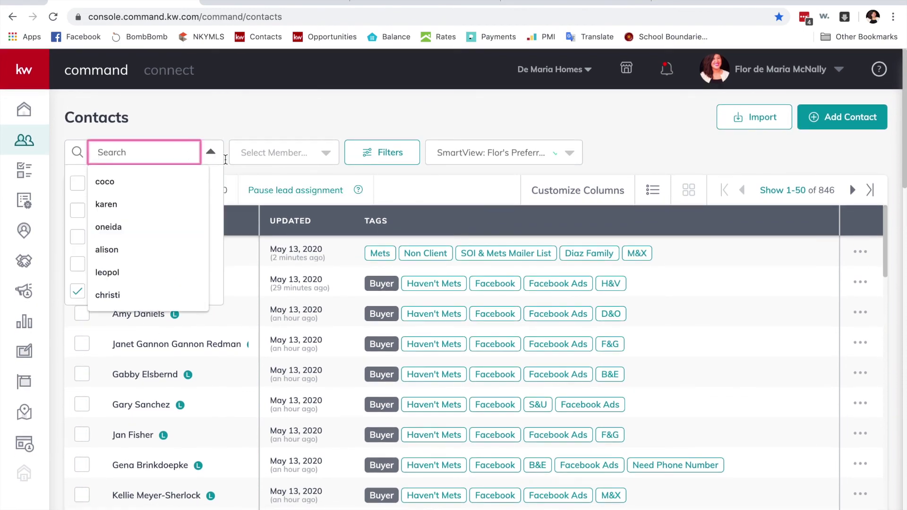
type("spanish")
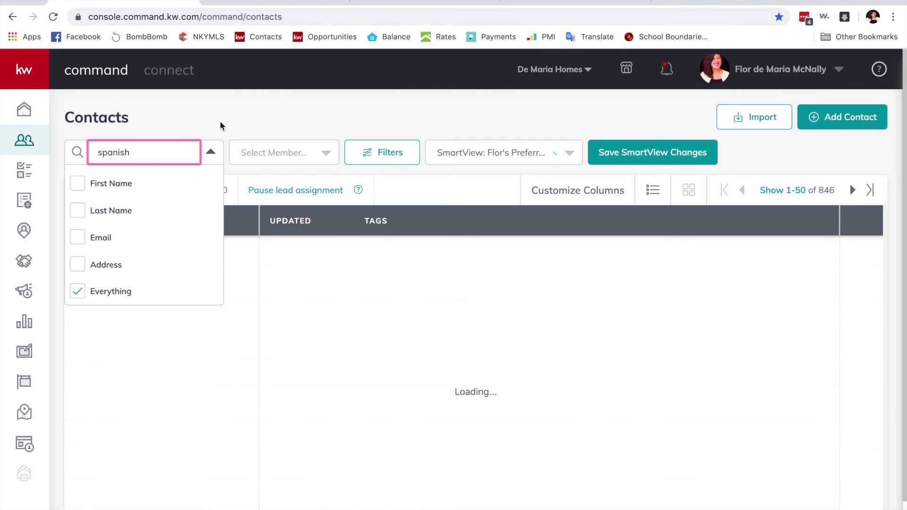
left_click(220, 123)
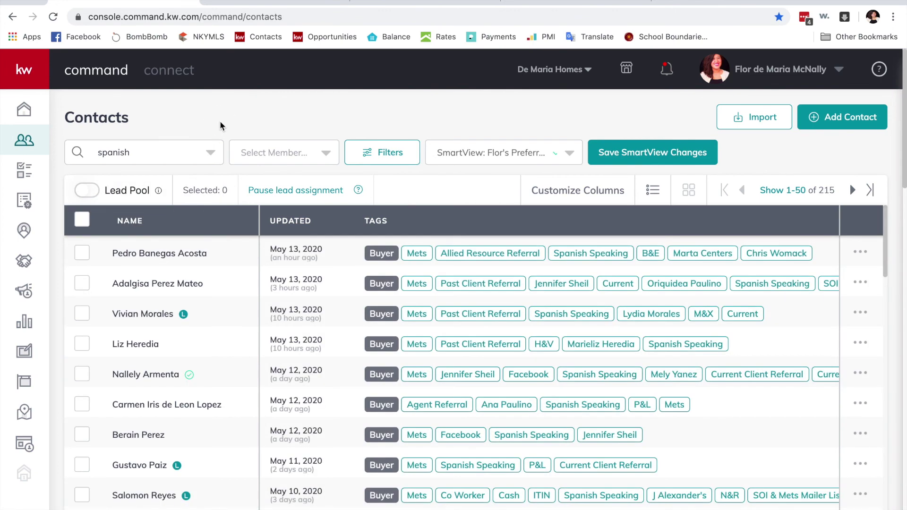
left_click(165, 151)
key("BackSpace")
left_click(378, 154)
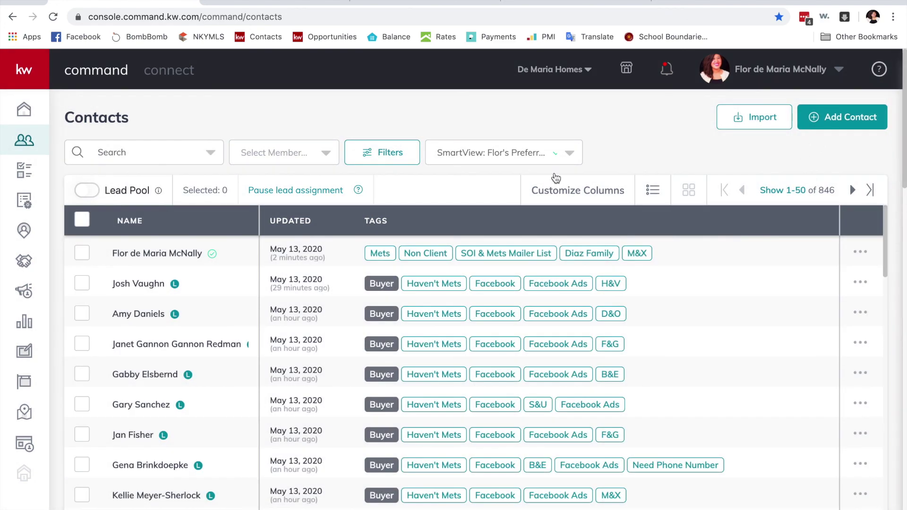
Filter the contacts by the Spanish Speaking custom tag, narrowing the list to 215.
left_click(375, 154)
left_click(801, 205)
type("spanish")
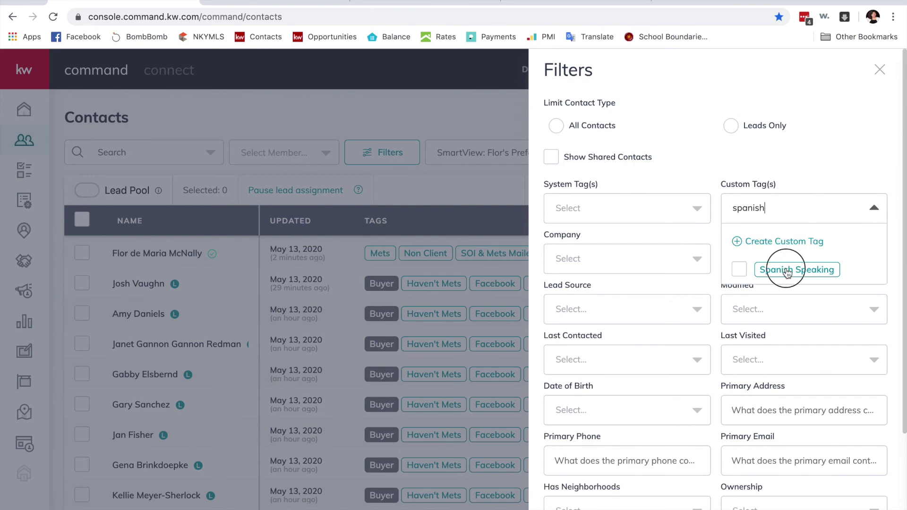
left_click(787, 267)
scroll(728, 306, "down", 5)
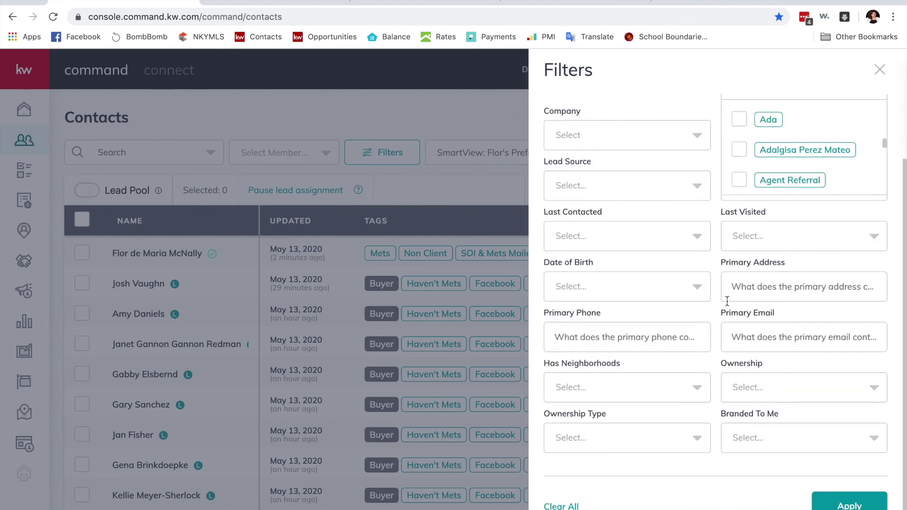
left_click(849, 503)
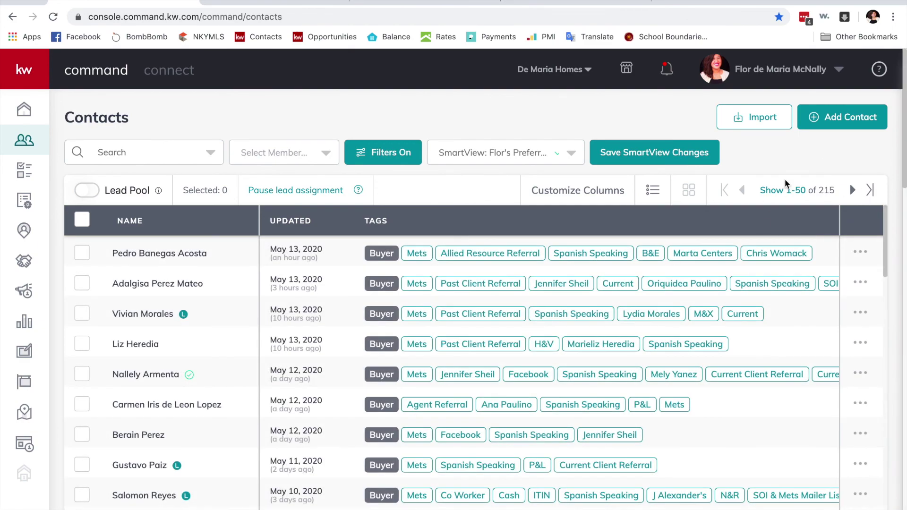
scroll(577, 385, "down", 10)
scroll(573, 381, "up", 10)
Select all filtered contacts, check the bulk actions list, then deselect them.
left_click(81, 220)
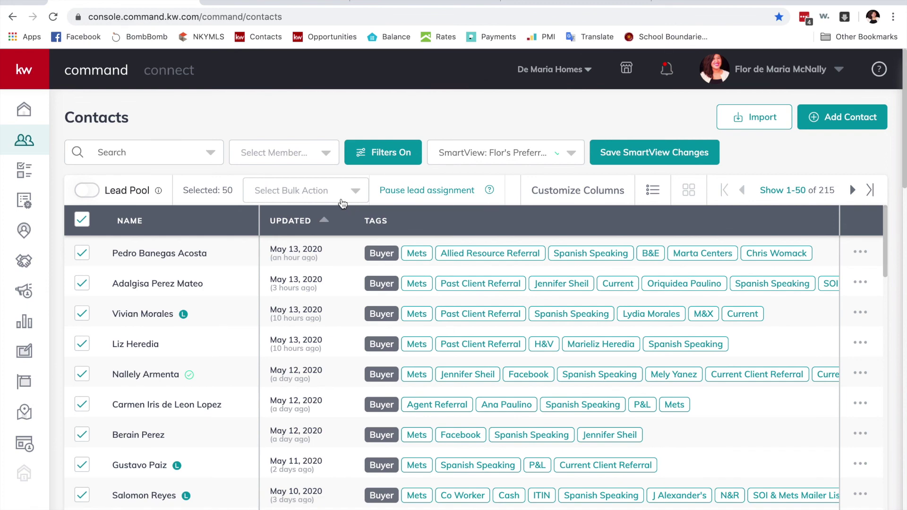
left_click(341, 197)
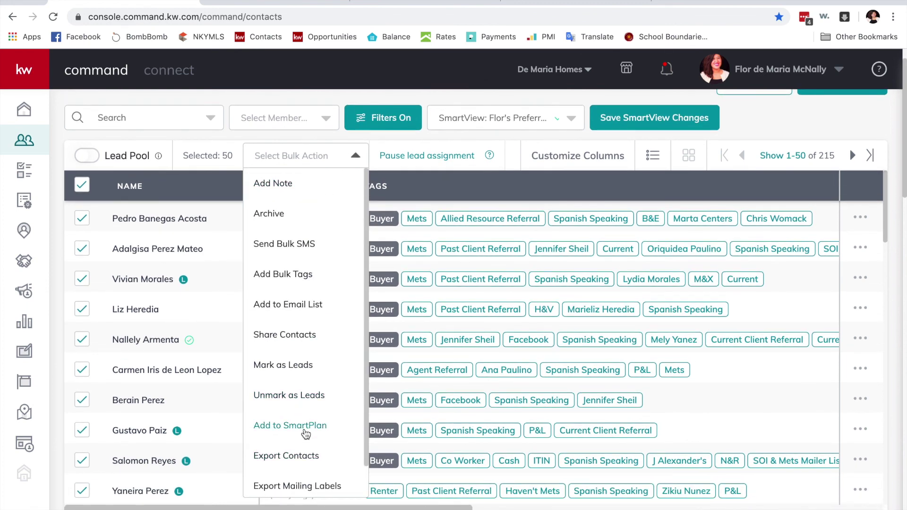
scroll(304, 330, "up", 1)
left_click(281, 103)
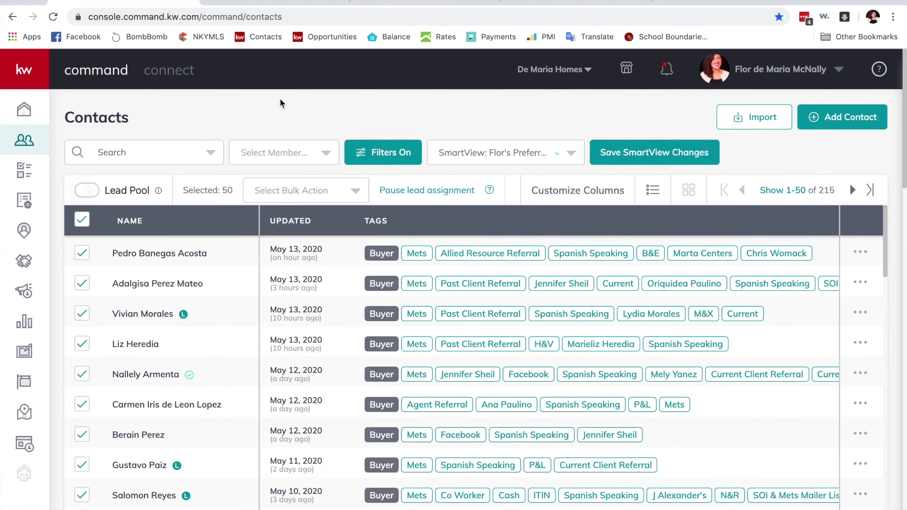
left_click(82, 220)
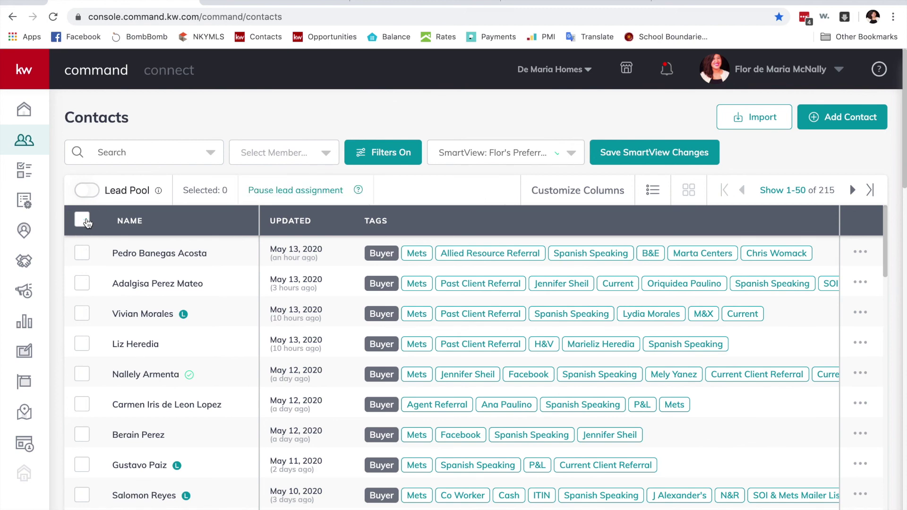